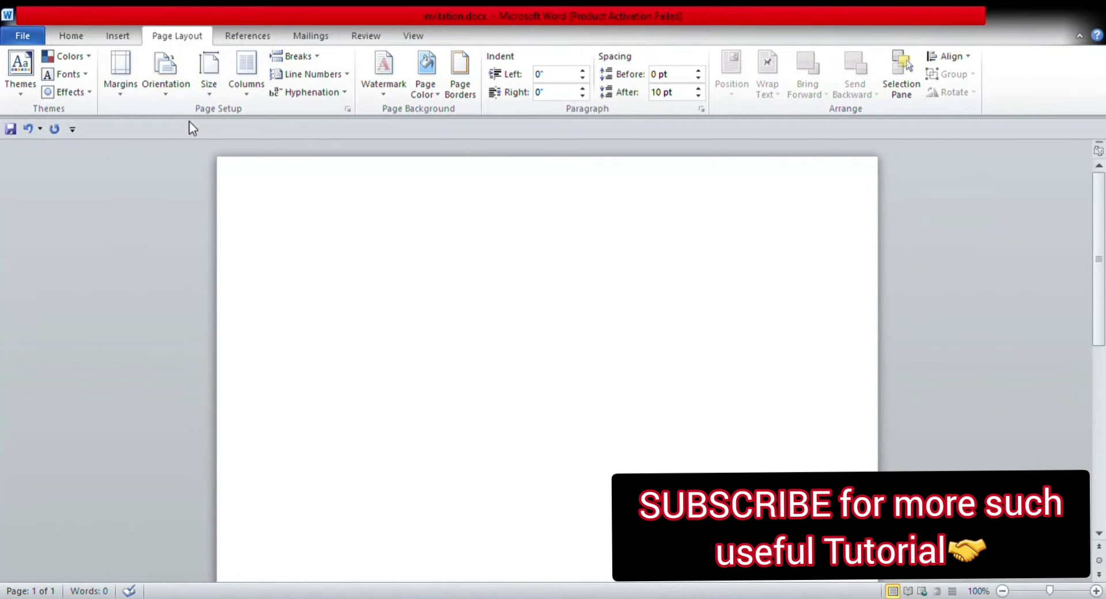
Give the page a light pink page colour and a yellow star art page border
left_click(456, 97)
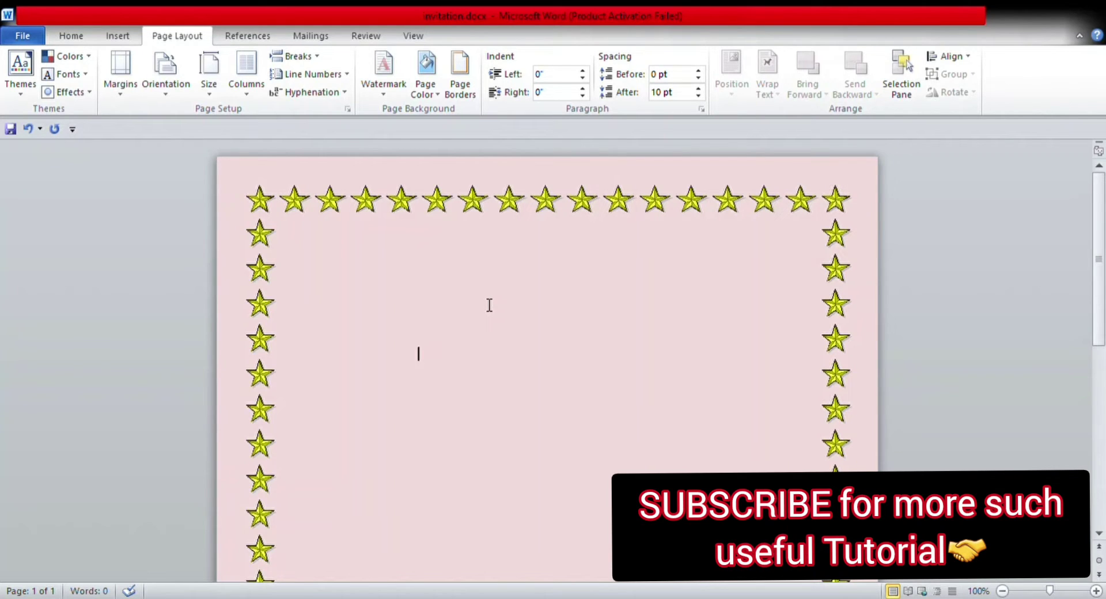
left_click(86, 42)
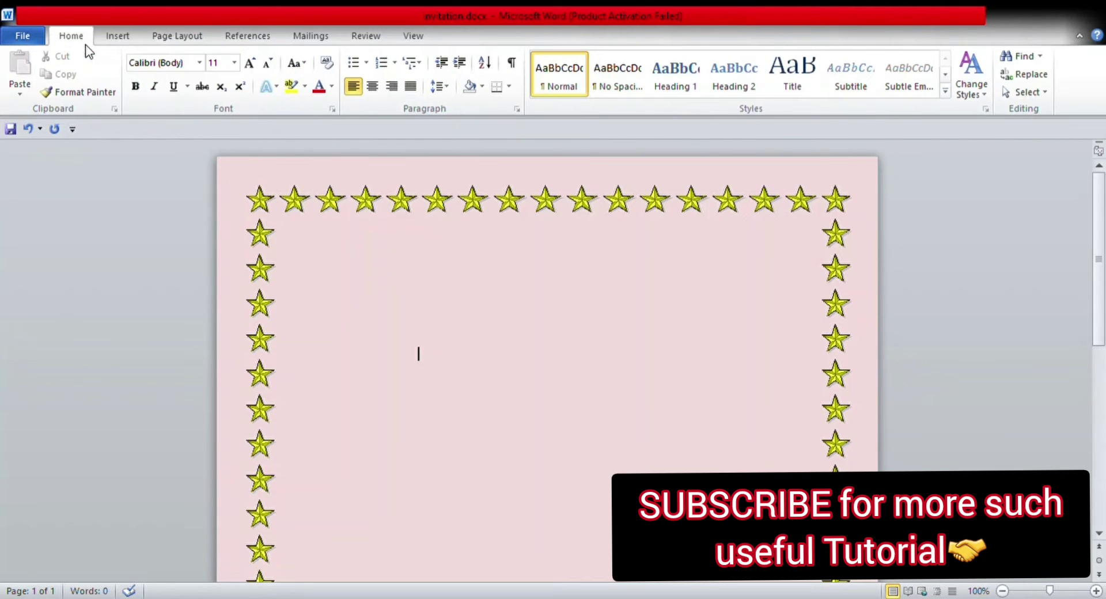
Switch the font to Algerian and type the heading 'You are invited to'
left_click(196, 66)
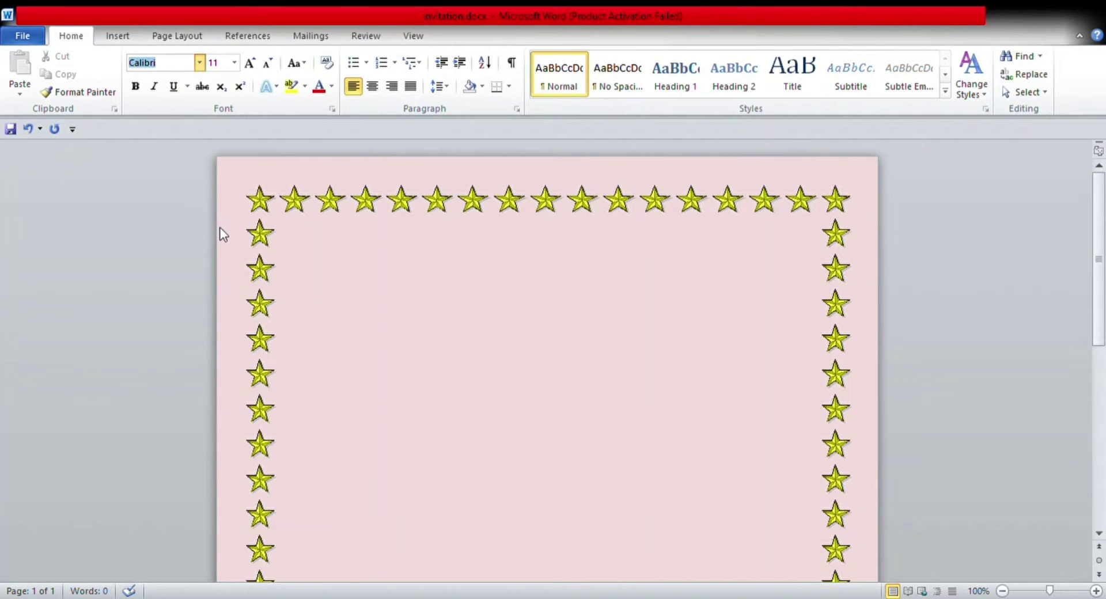
type("Algerian")
key("Return")
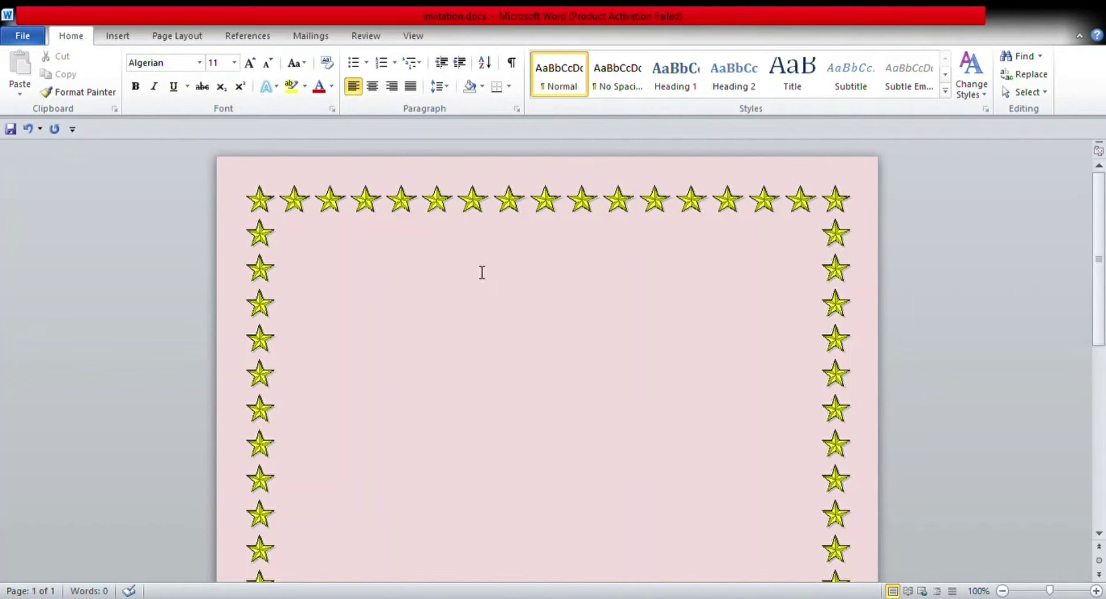
type("You are invited t")
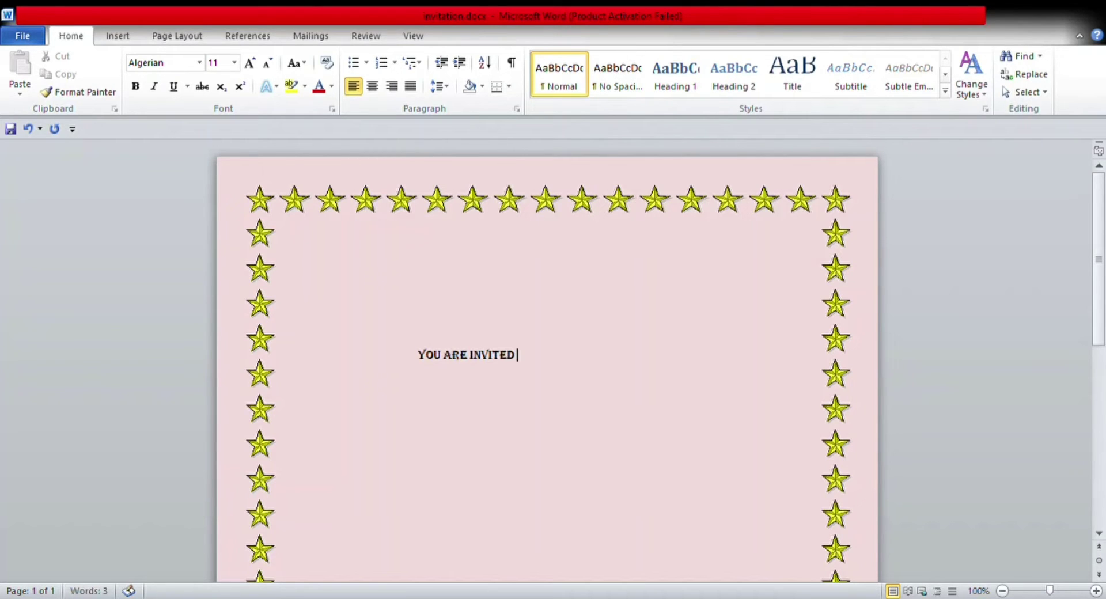
type("o")
Enlarge the heading to 36 pt, centre it, and start a new line below
left_click_drag(419, 362, 560, 366)
left_click(237, 68)
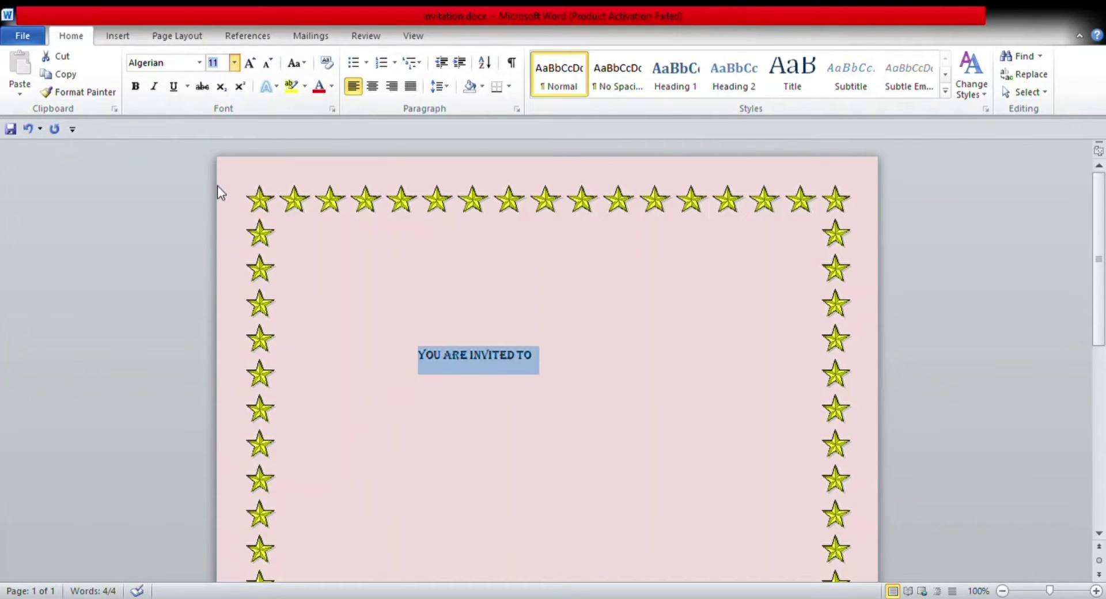
key("ctrl+shift+period")
key("ctrl+shift+period")
key("ctrl+shift+period")
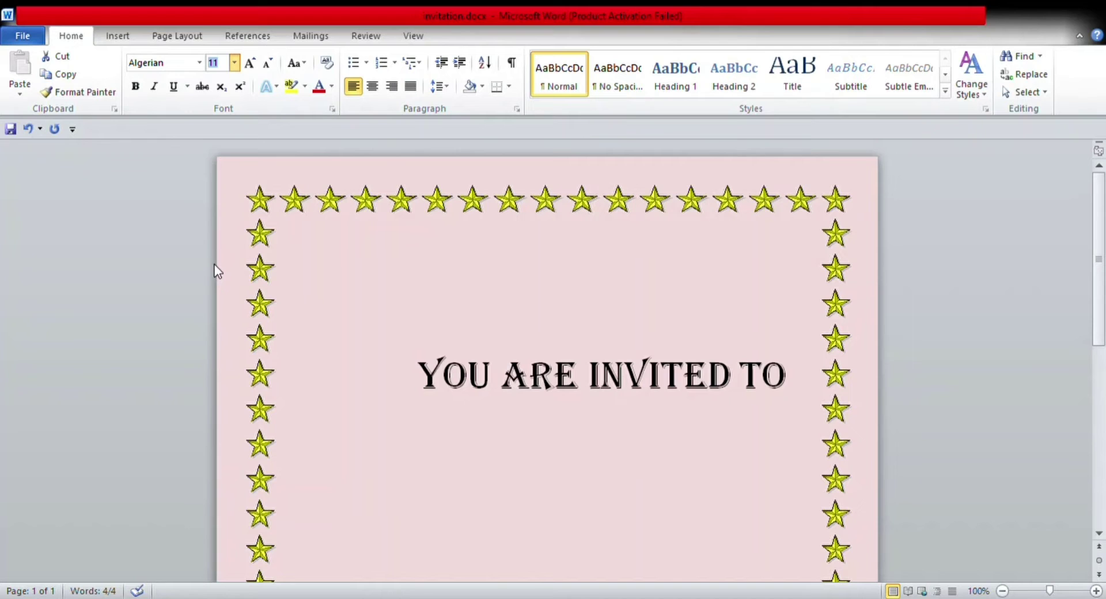
key("ctrl+shift+period")
key("ctrl+shift+comma")
key("Escape")
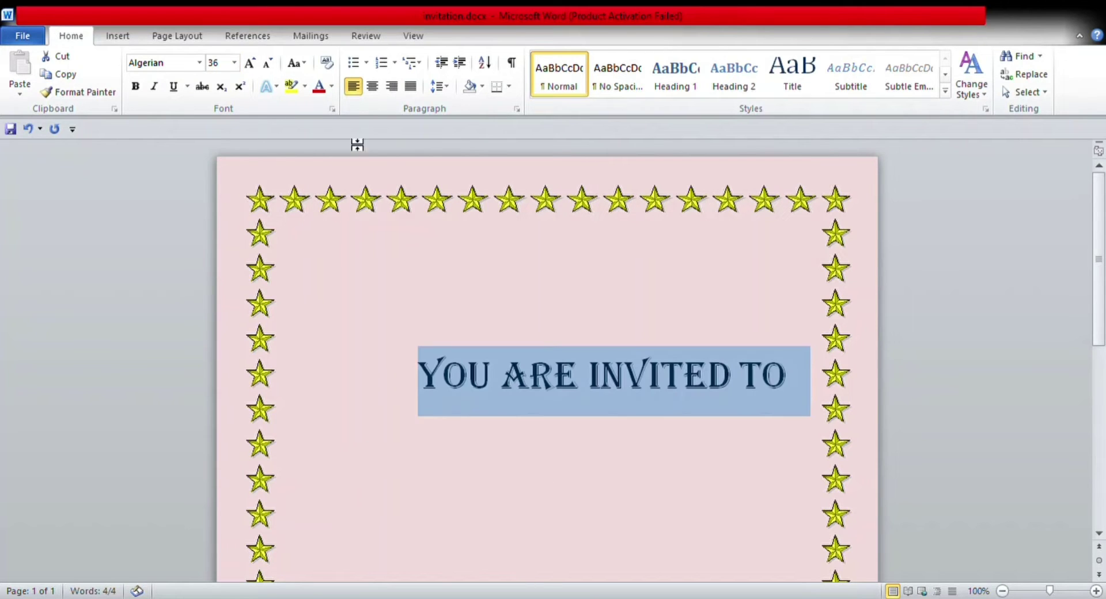
left_click(372, 86)
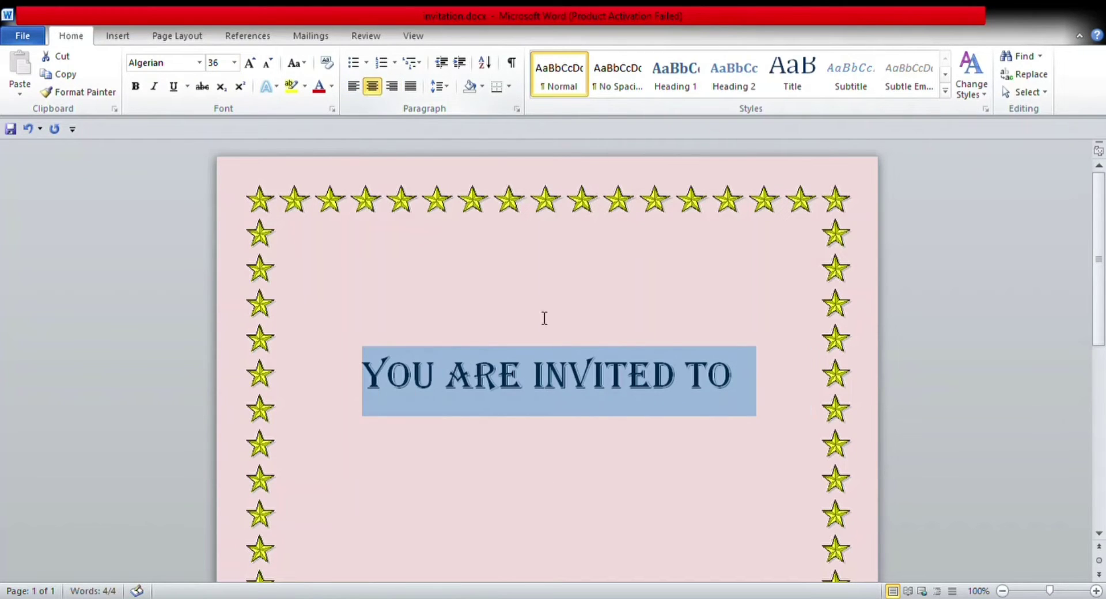
left_click(735, 381)
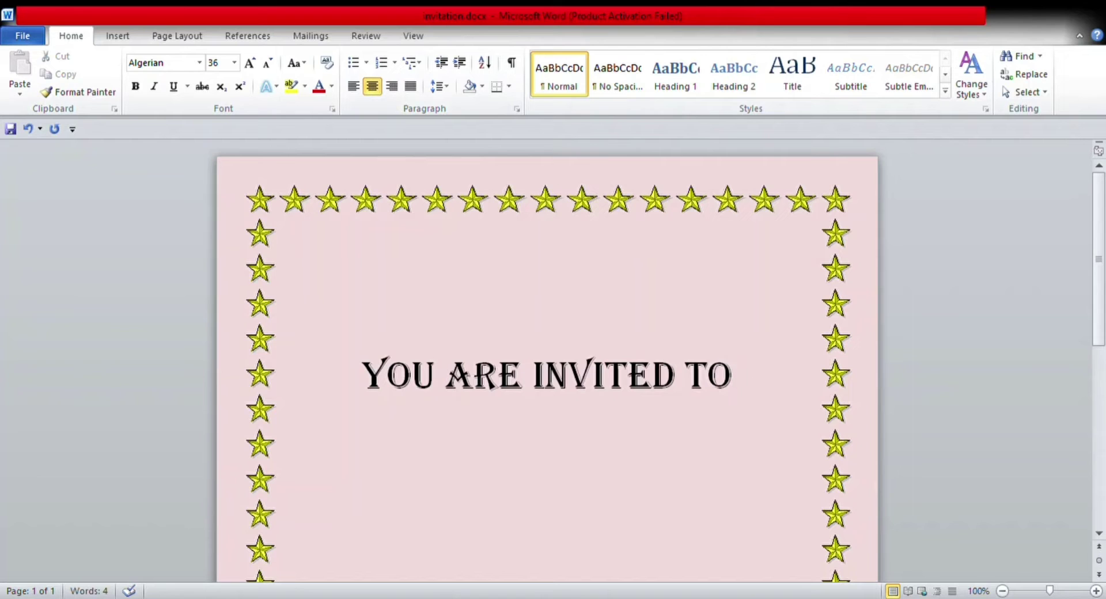
key("Return")
left_click(203, 64)
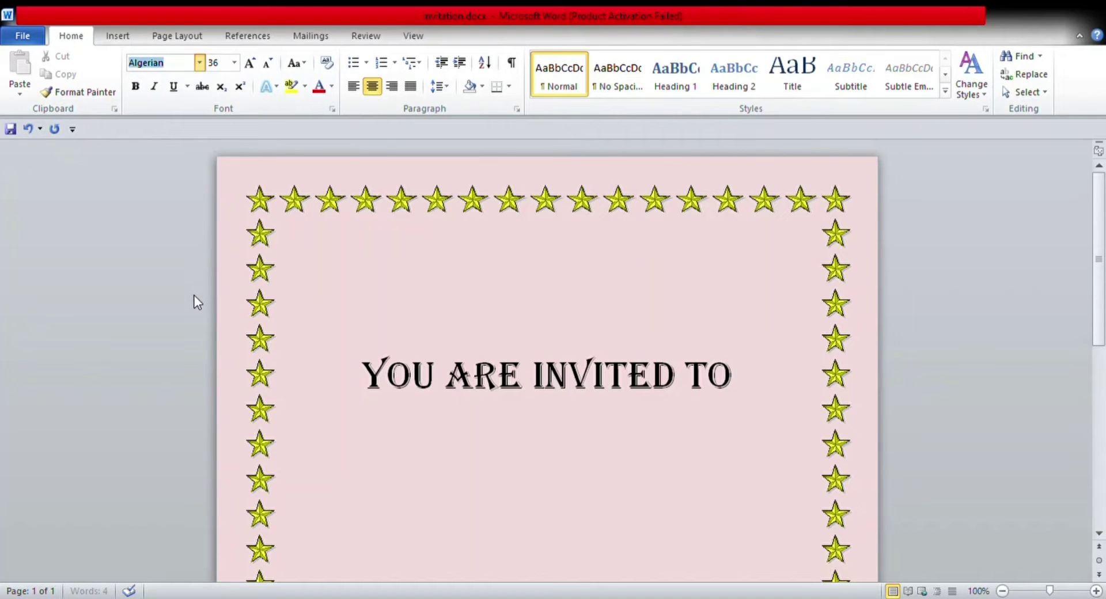
In 26 pt Arial Rounded MT Bold, type the line celebrating the child's 10th birthday
type("Arial Rounded MT Bold")
key("Return")
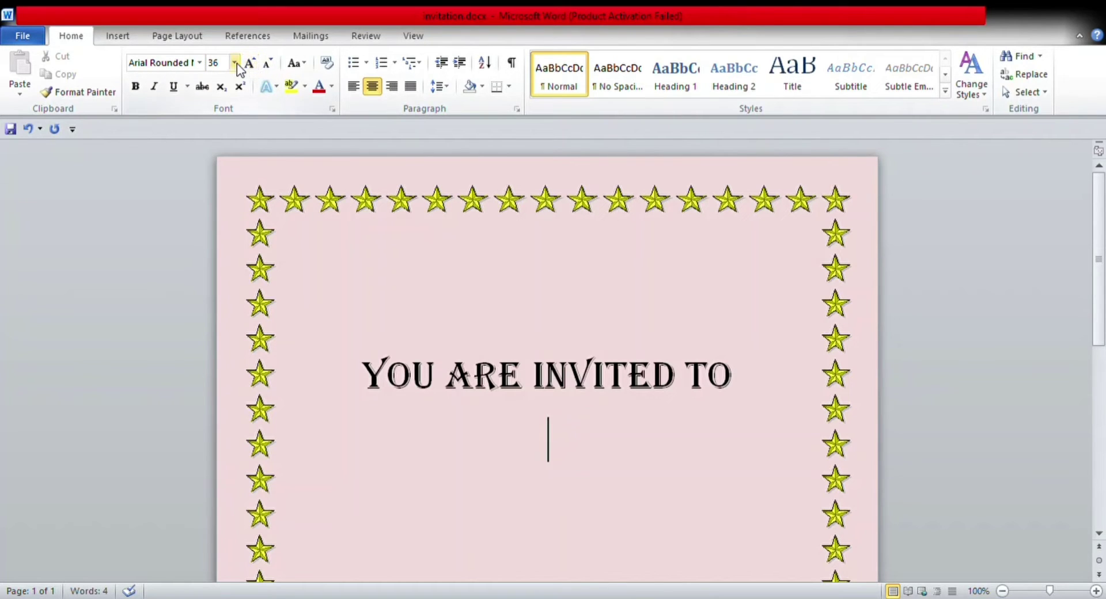
type("26")
key("Return")
type("celebrate")
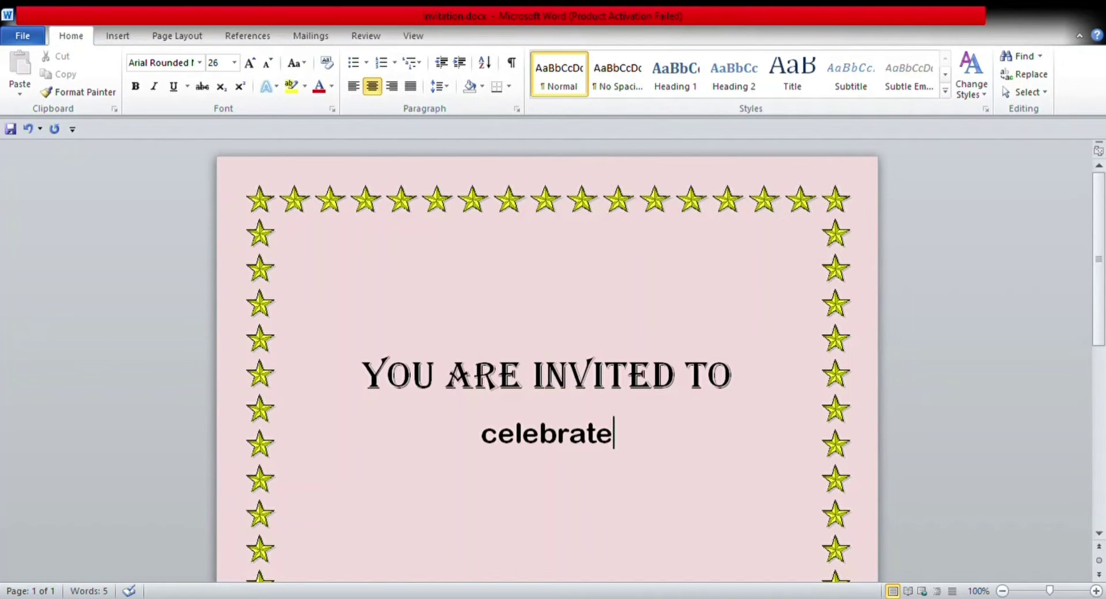
type(" j")
type("ohn'")
type("s")
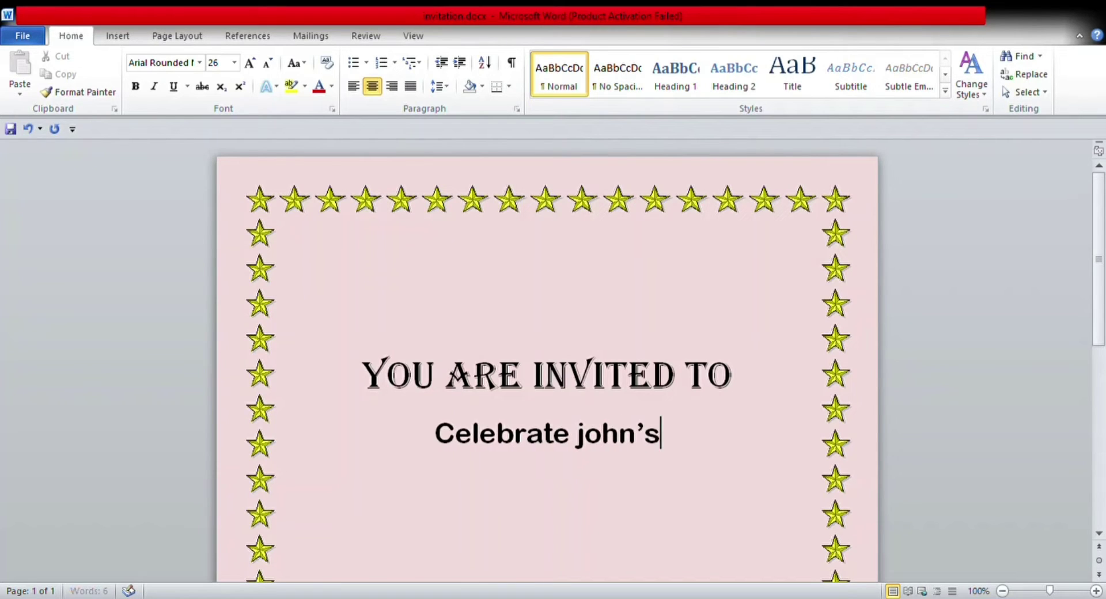
type(" 10th birthday")
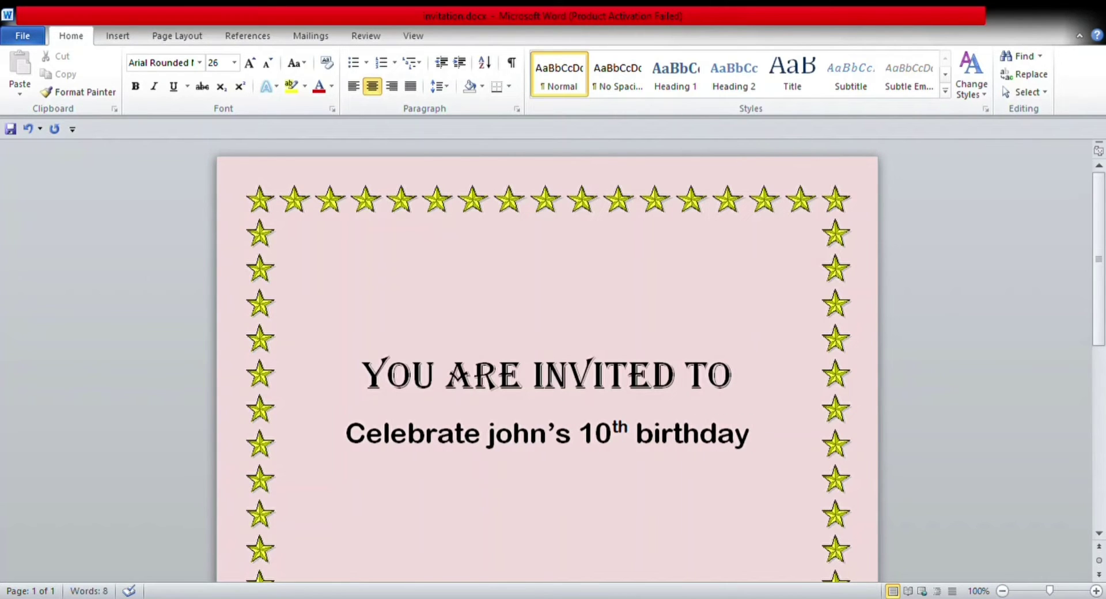
key("Return")
Write an underlined 'date:' label followed by '2nd may, 2023' without underline
type("date")
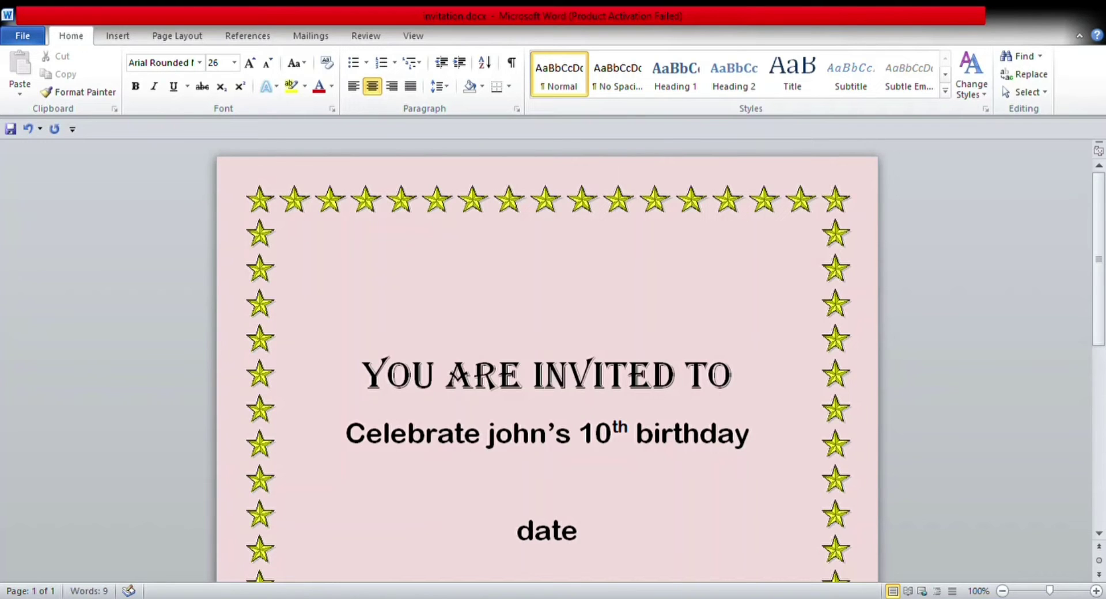
key("BackSpace")
key("BackSpace")
key("BackSpace")
key("BackSpace")
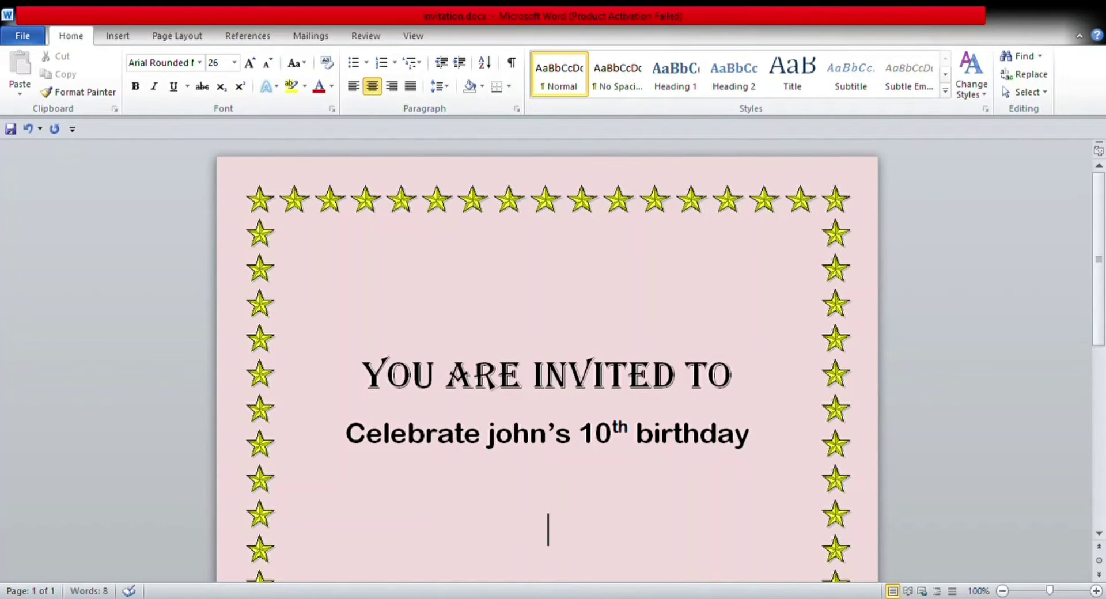
left_click(173, 87)
left_click(172, 89)
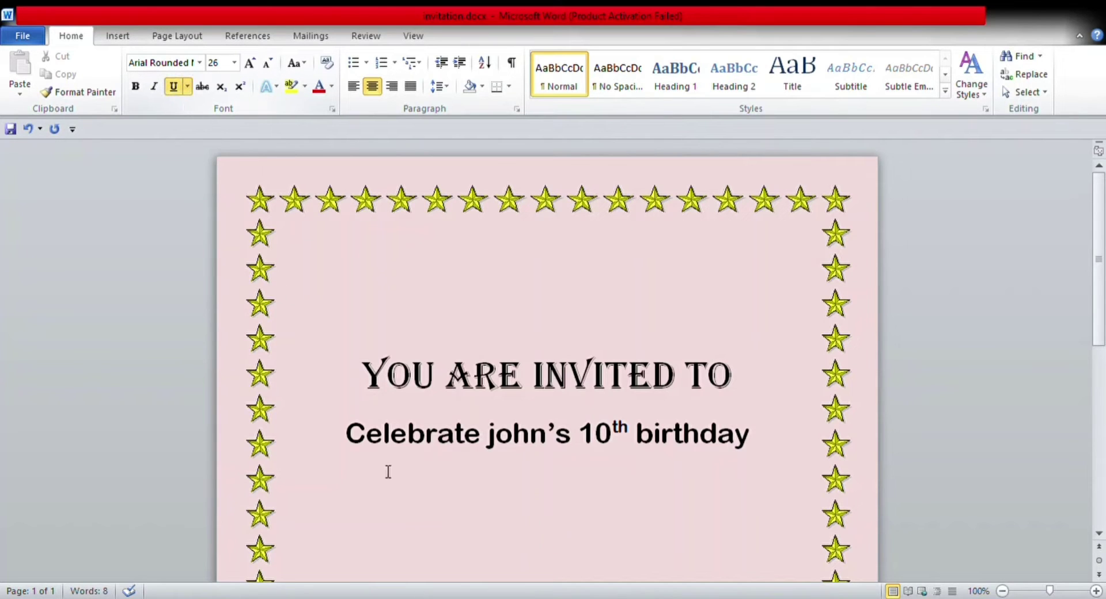
type("dat")
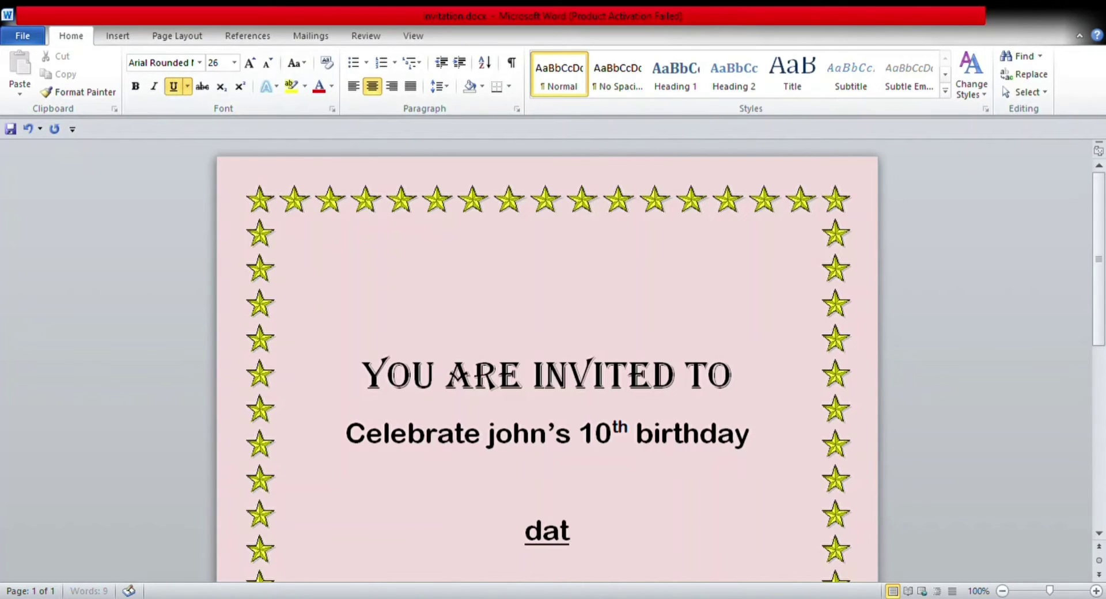
type("e:")
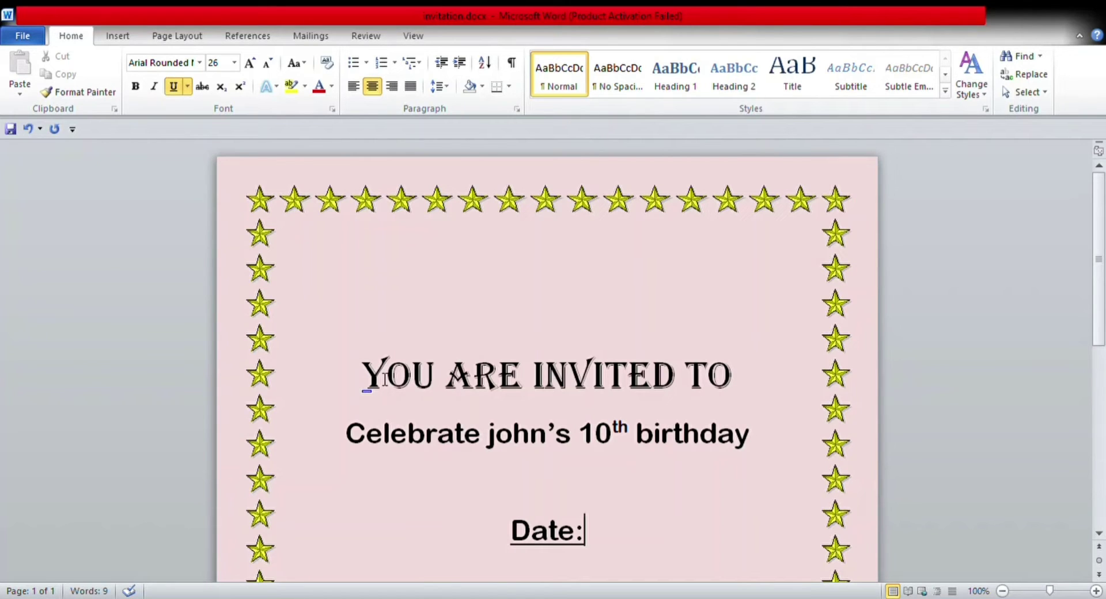
key("ctrl+u")
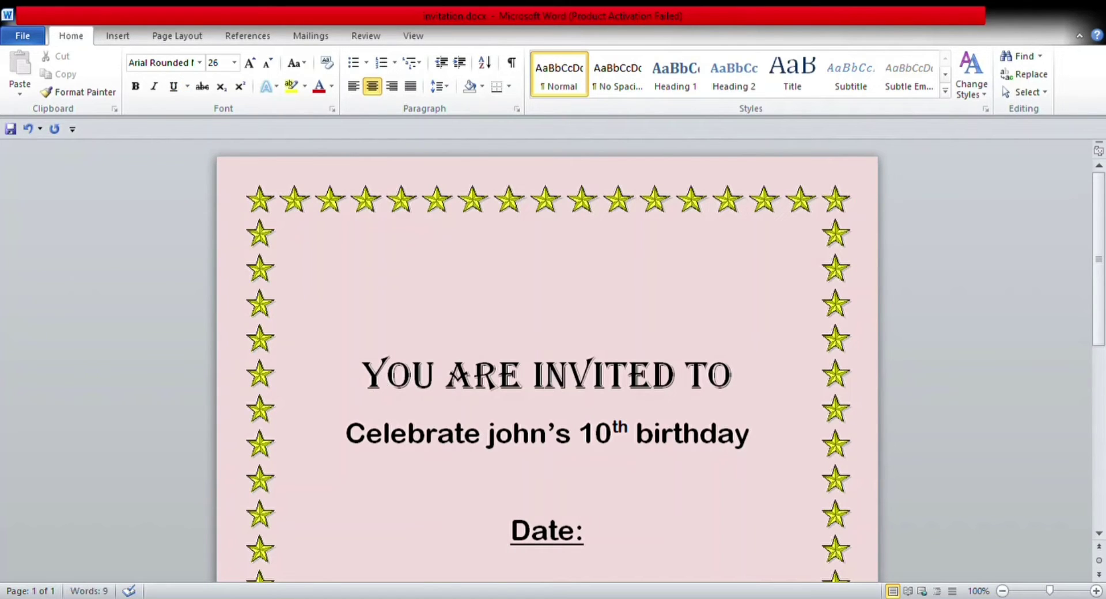
type("2nd")
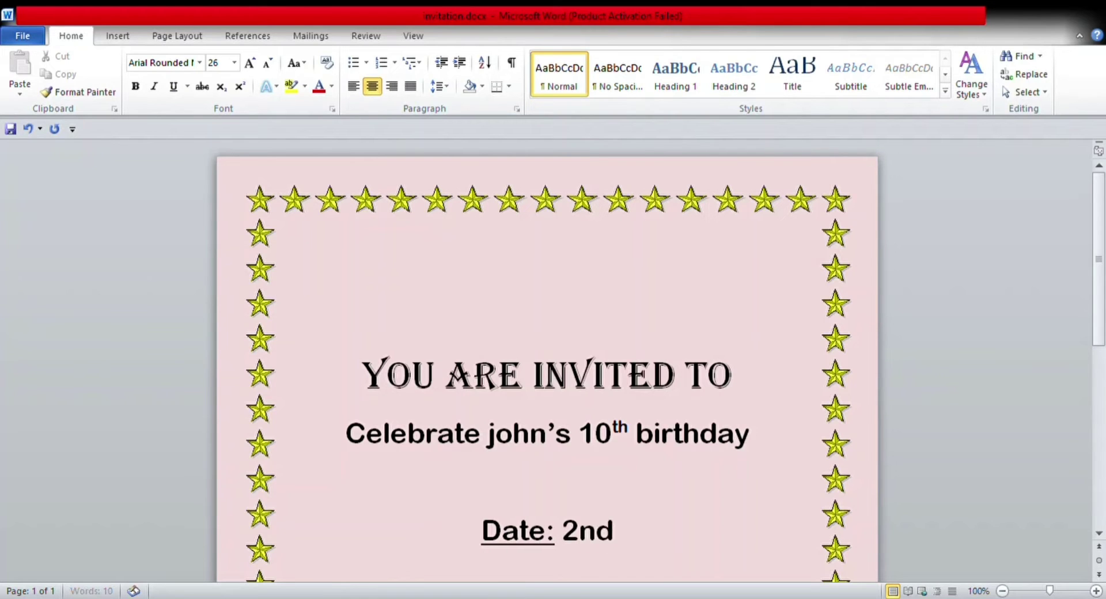
type(" may, 202")
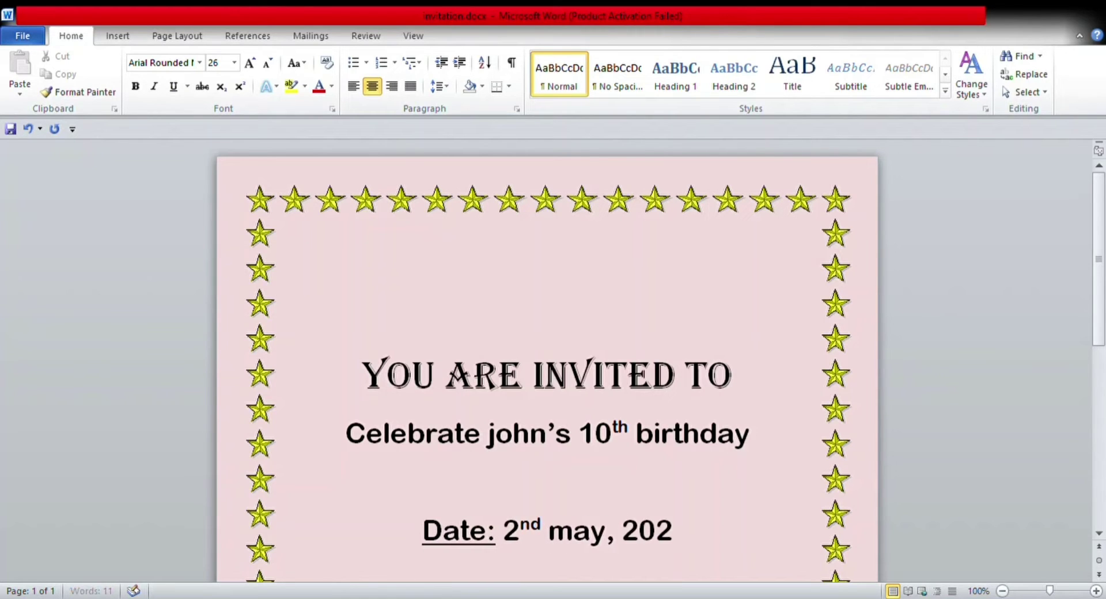
type("3")
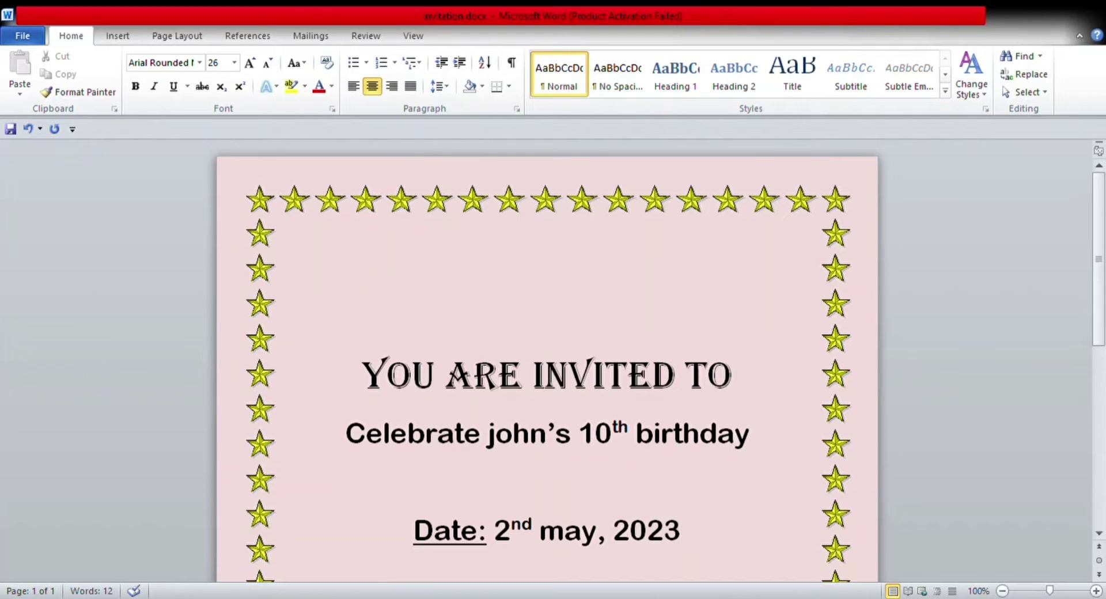
key("Return")
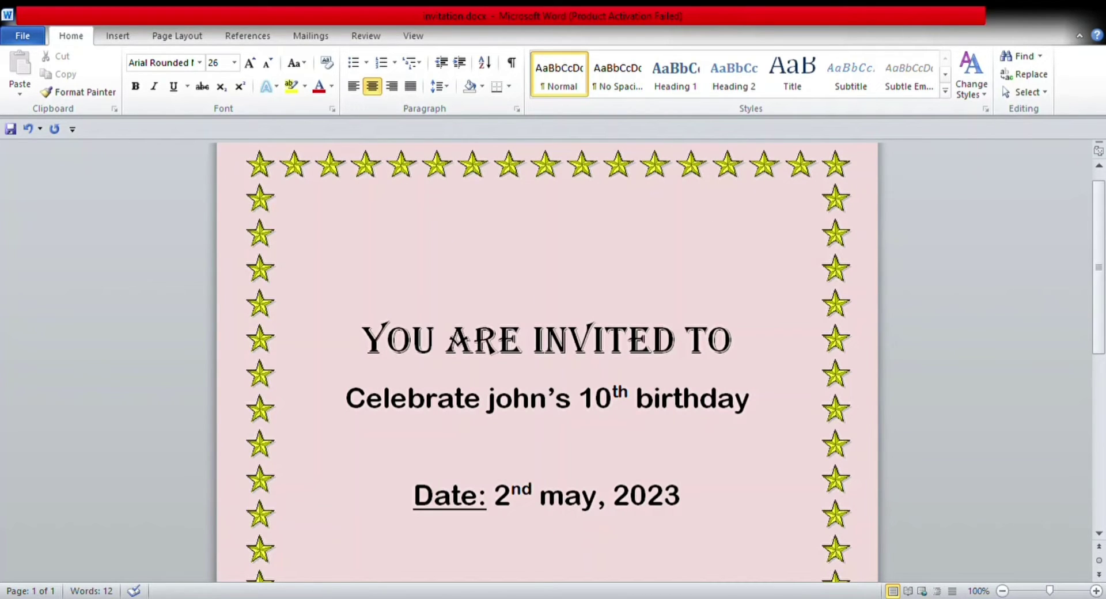
Add an underlined 'time:' label on the next line followed by '5pm to 7:30pm'
key("ctrl+u")
type("time:")
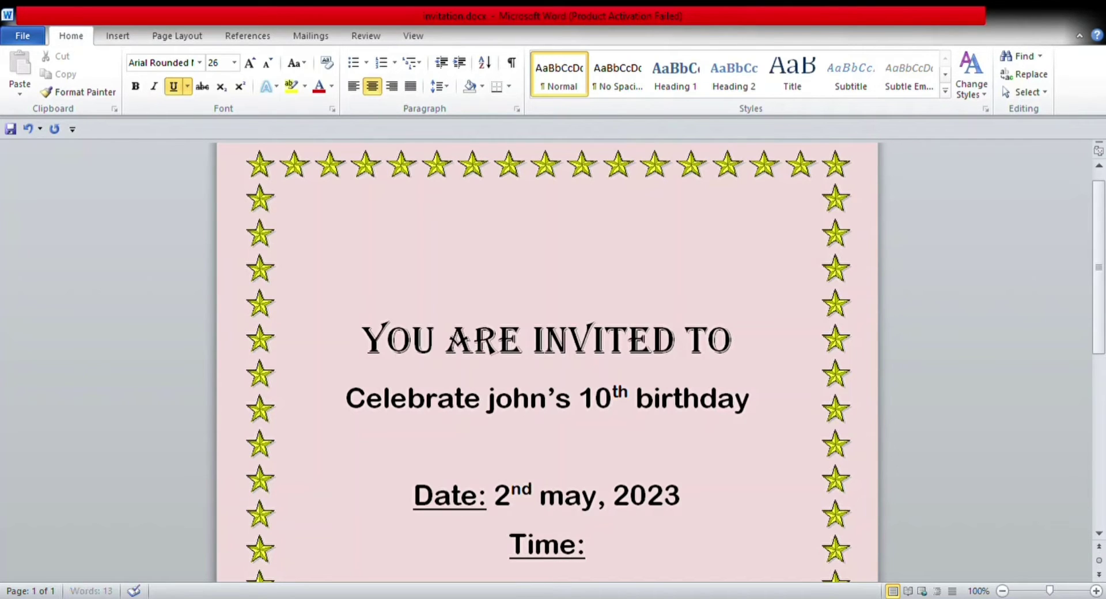
key("ctrl+u")
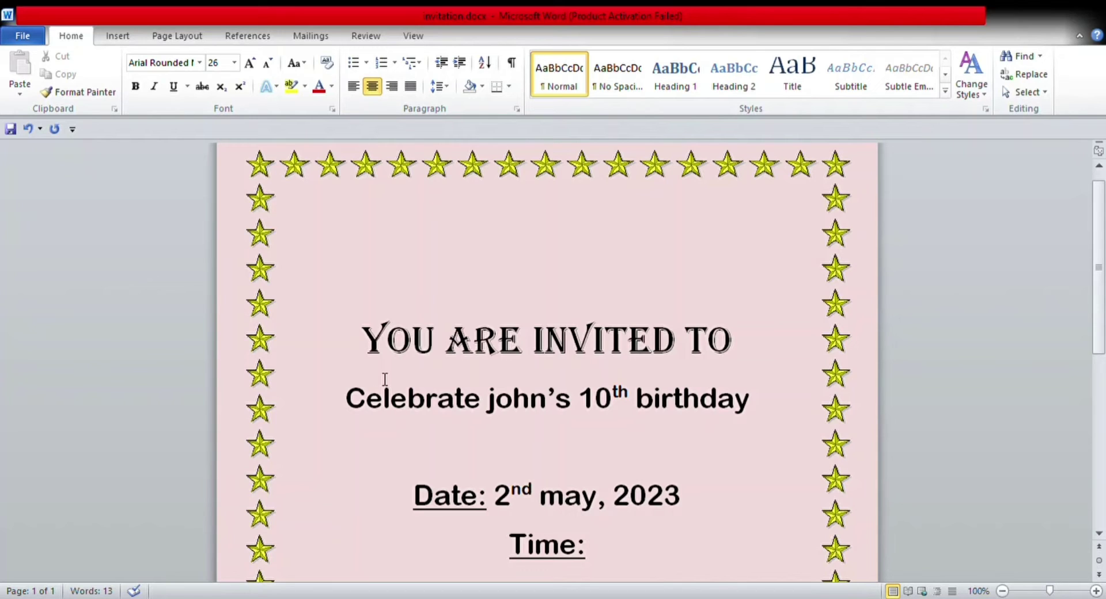
type("5pm")
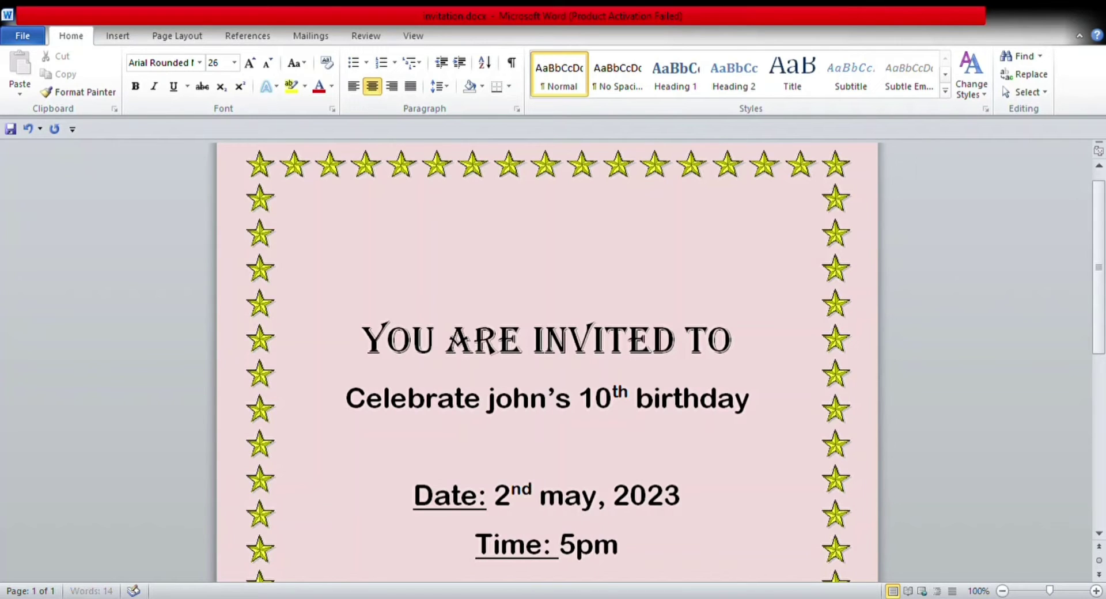
type(" to ")
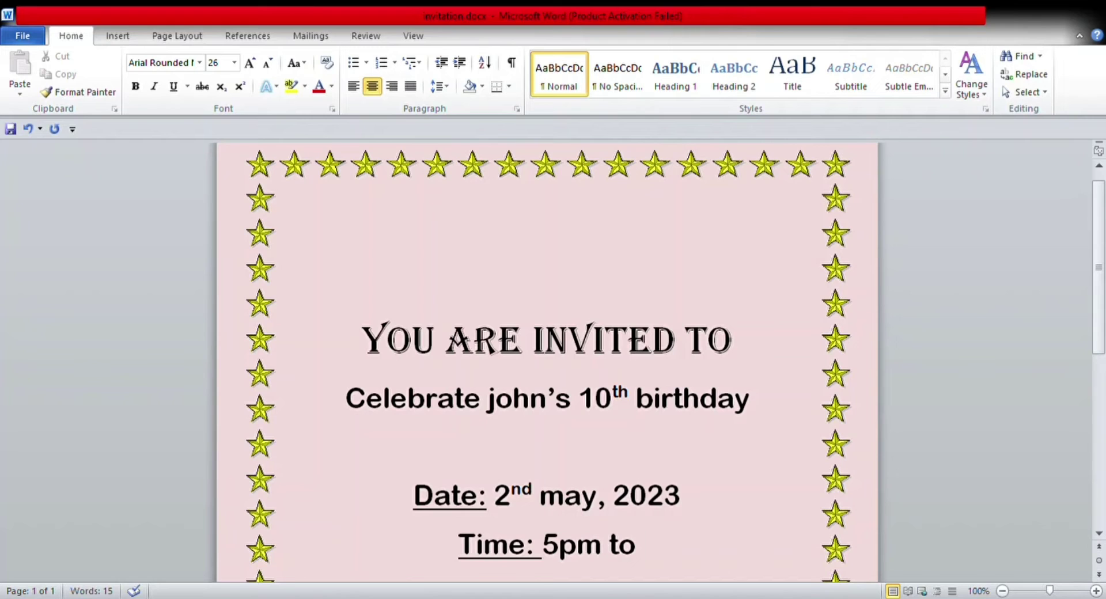
type("7")
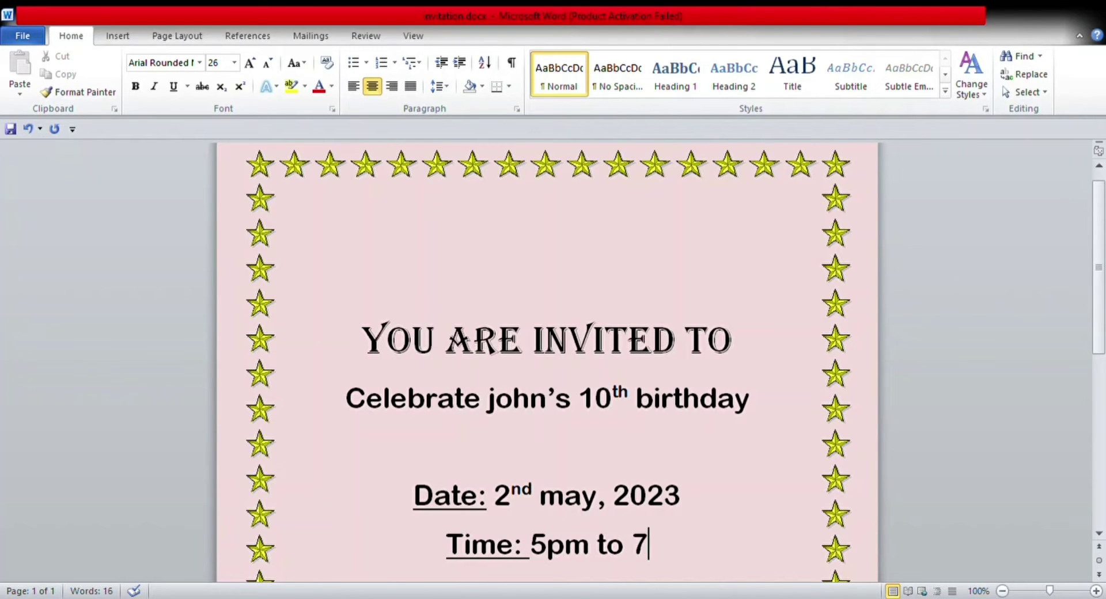
type(":")
type("30pm")
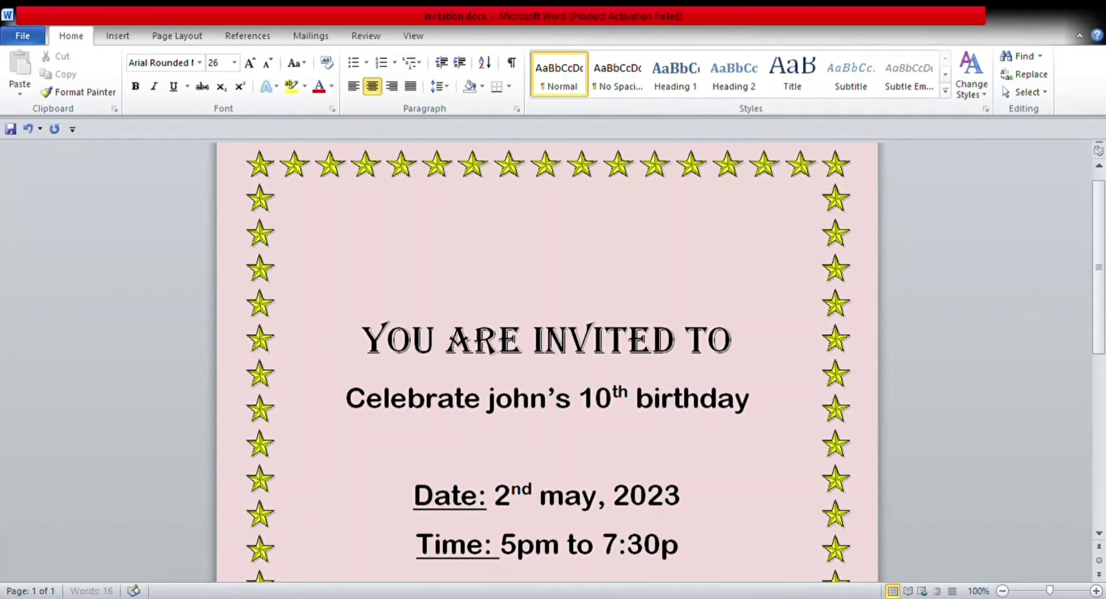
left_click(743, 340)
scroll(699, 493, "down", 2)
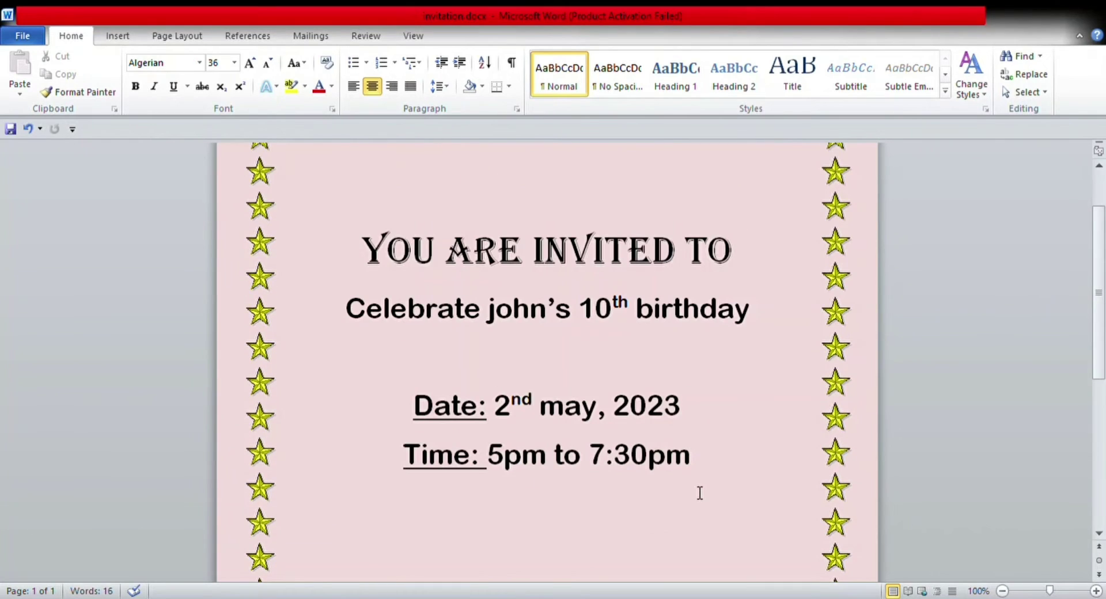
Add a new 'venue:' line below the time and underline the label
left_click(725, 477)
key("Return")
type("venue")
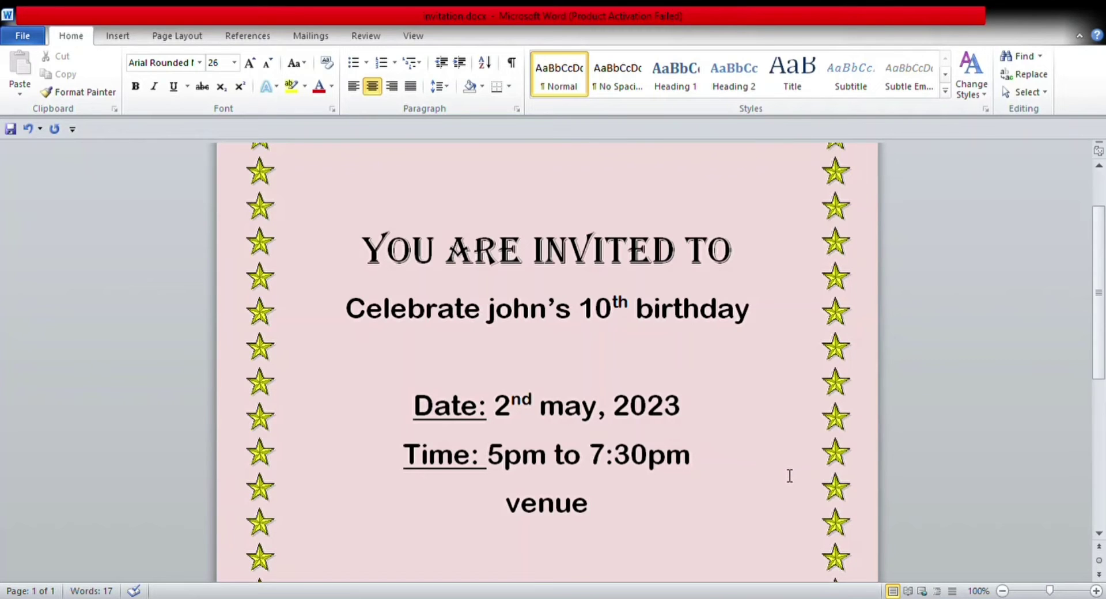
type(":")
left_click_drag(506, 517, 593, 499)
left_click(173, 86)
Type the restaurant name with 'mansarovar, jaipur' after the label, keeping the address not underlined
left_click(622, 508)
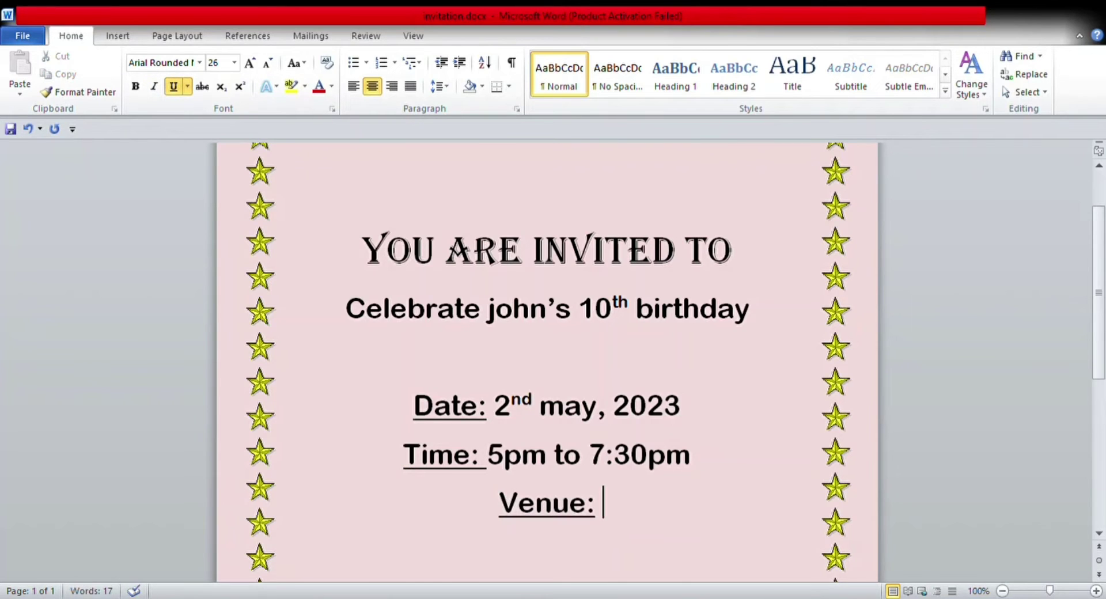
type("cheelg")
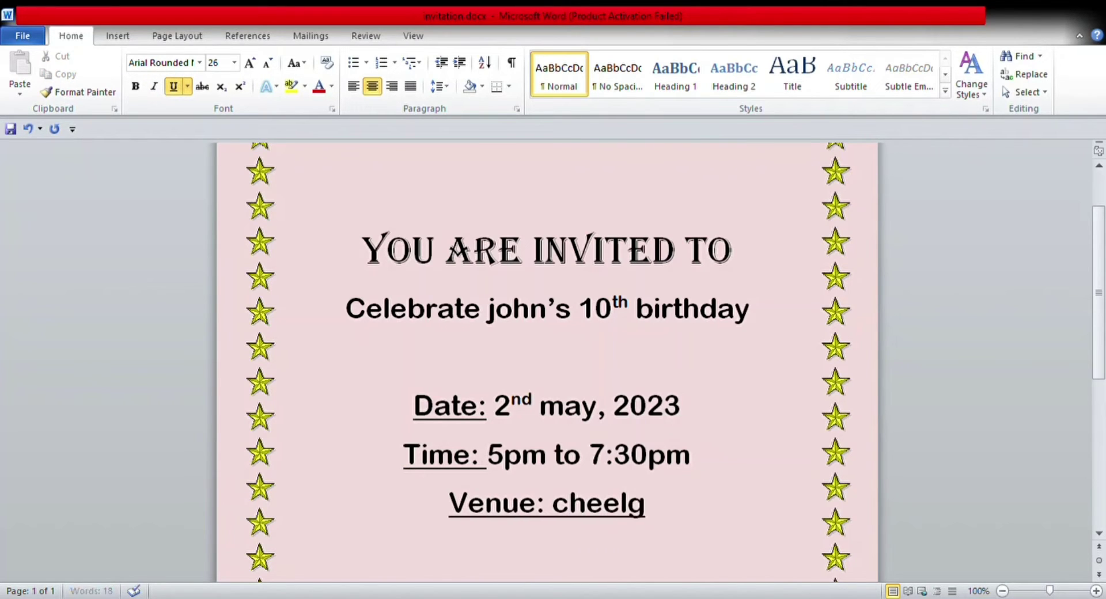
type("adi restraunt")
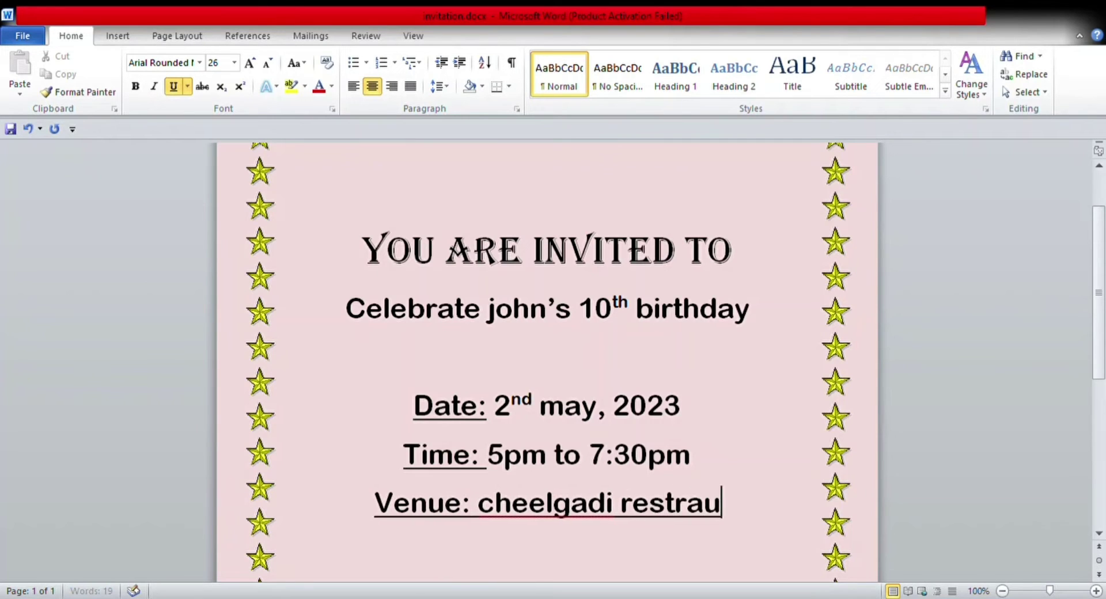
key("BackSpace")
key("BackSpace")
key("BackSpace")
type("int, mansa")
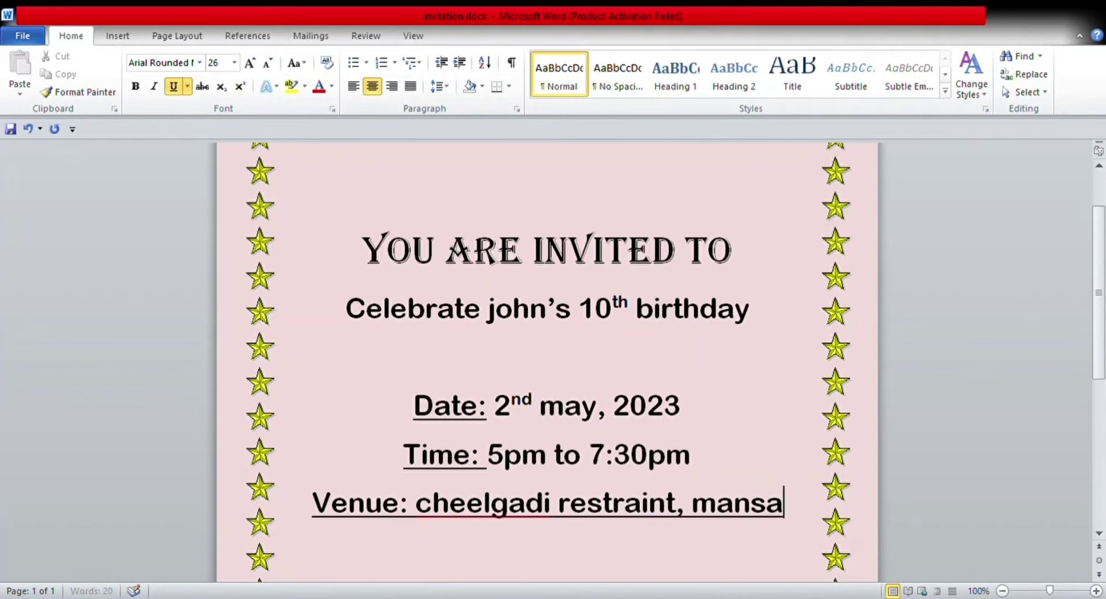
type("rovar, ja")
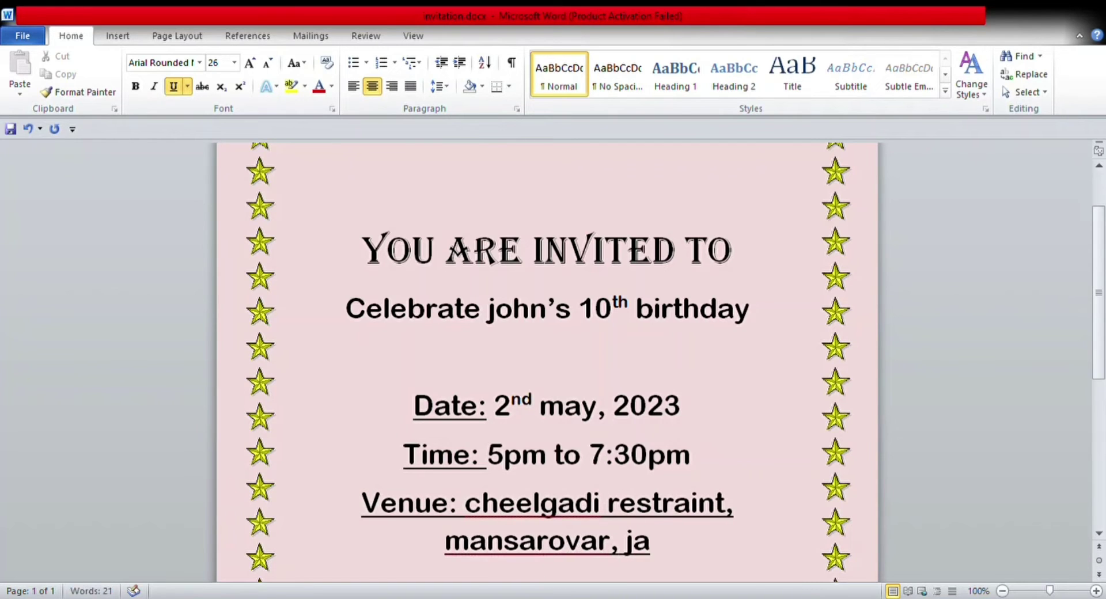
type("ipur")
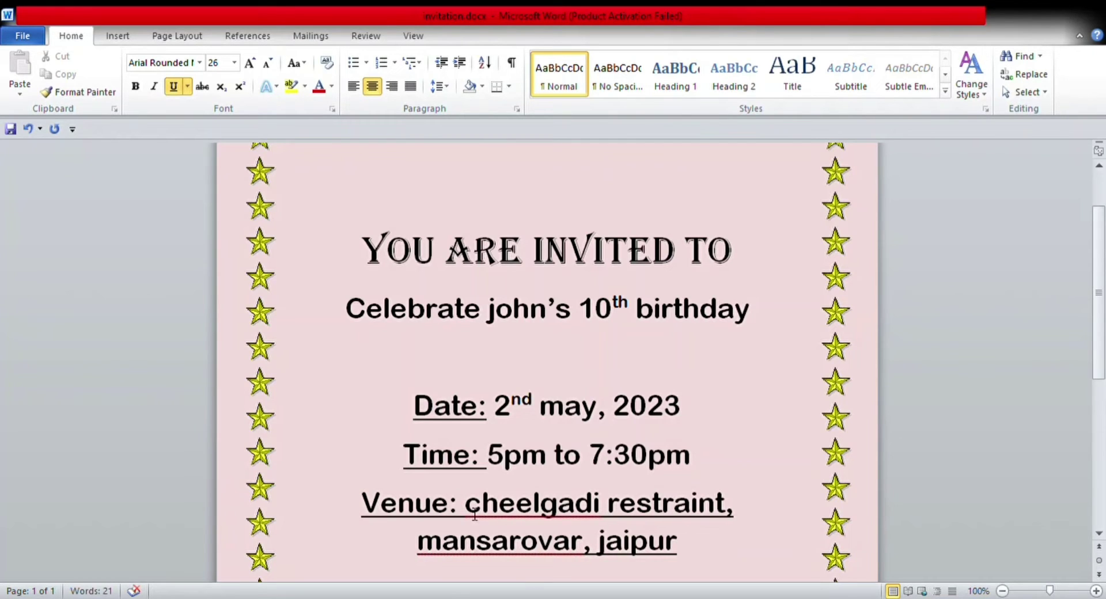
left_click_drag(466, 504, 633, 557)
left_click(173, 86)
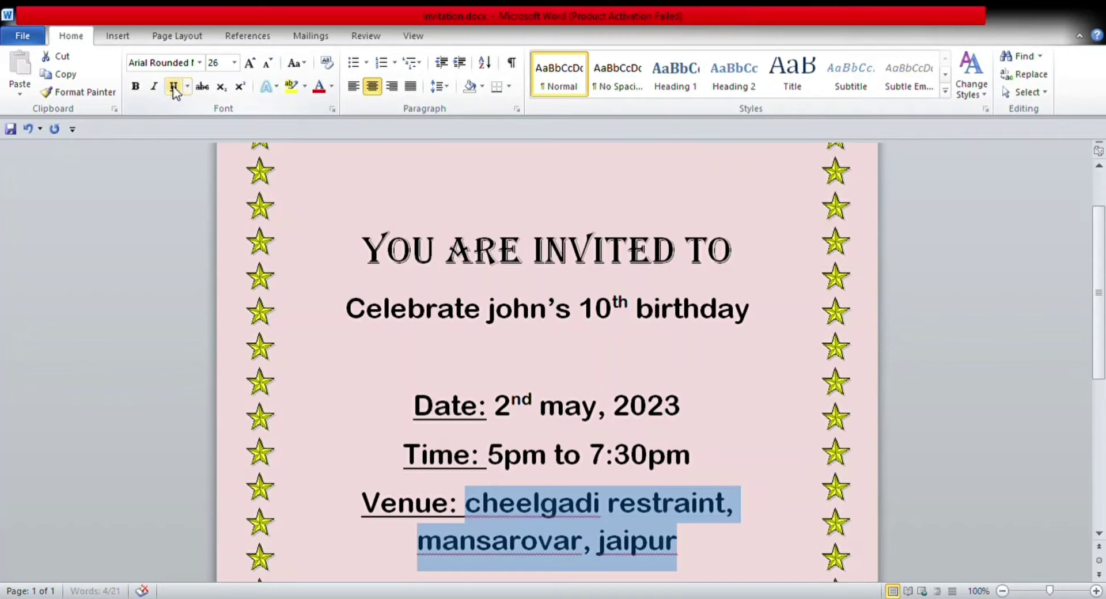
left_click_drag(459, 504, 465, 504)
left_click(173, 86)
left_click(698, 535)
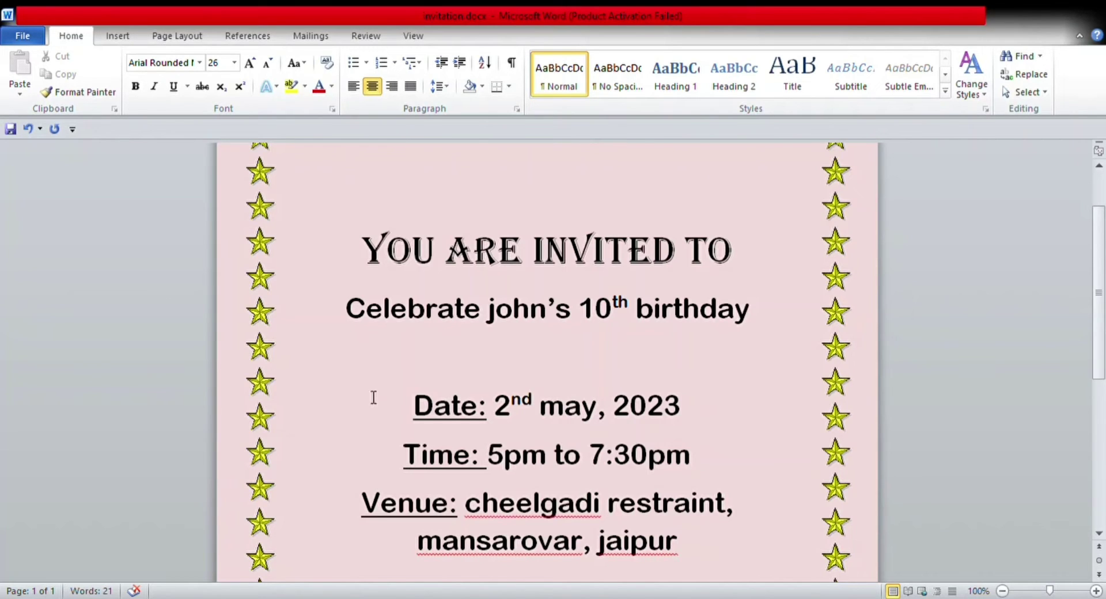
Left-align the Date, Time and Venue lines and add an empty line after the venue
left_click_drag(403, 415, 770, 567)
left_click(357, 91)
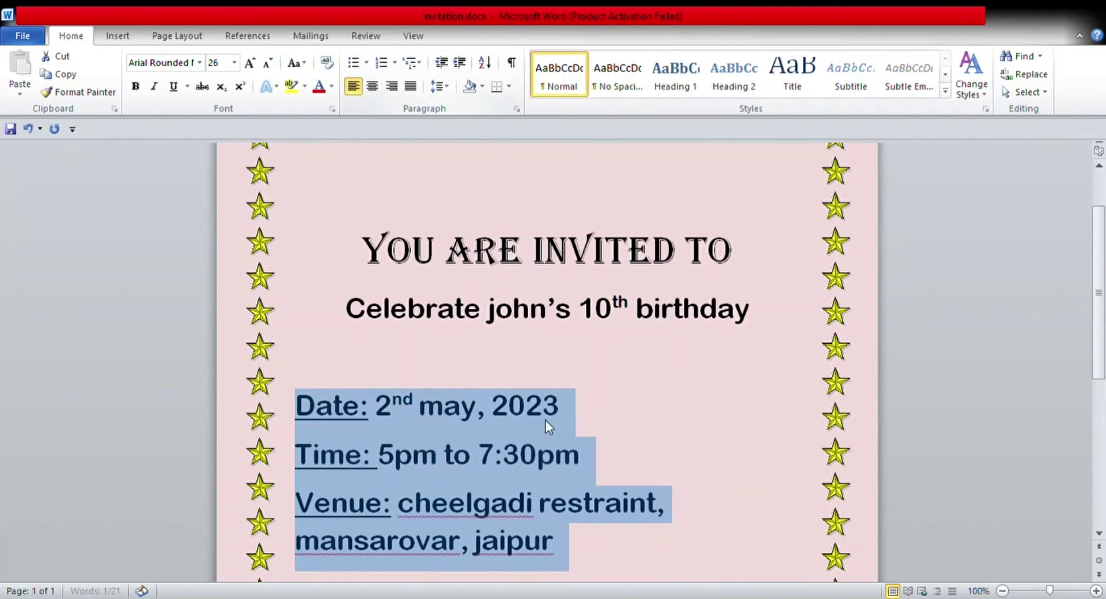
left_click(649, 552)
key("Return")
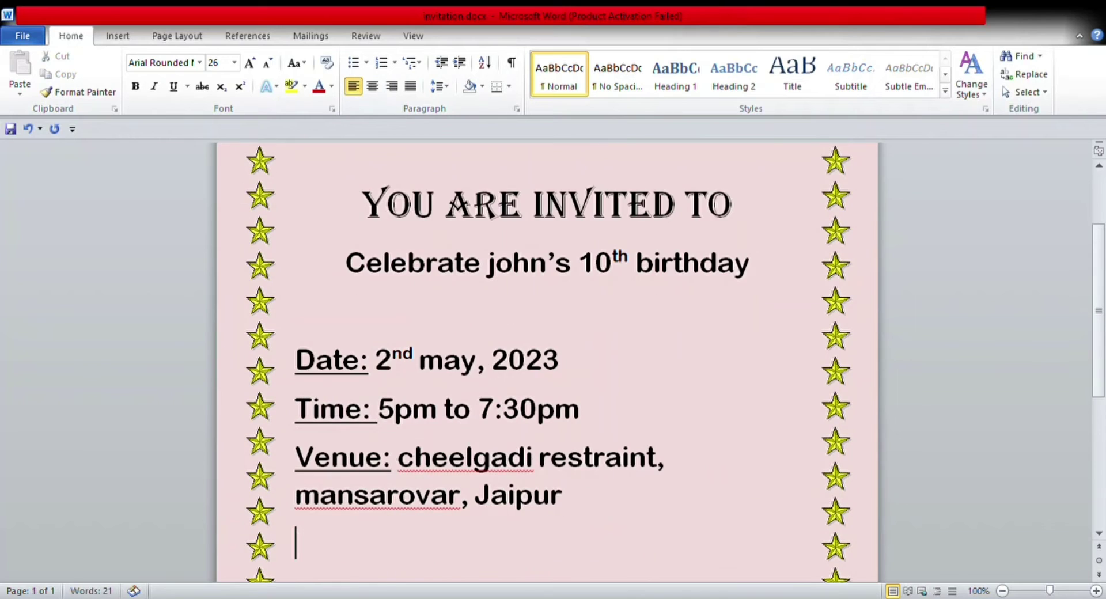
left_click_drag(1102, 316, 1104, 326)
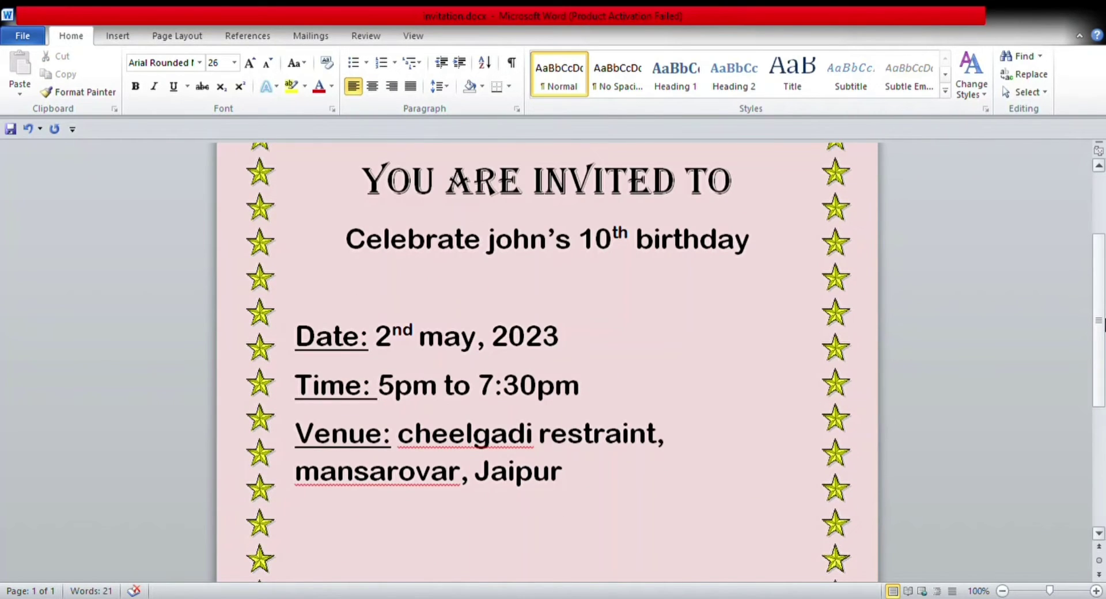
Type 'You are requested to wear a red and white dress to match the birthday party theme'
type("you are req")
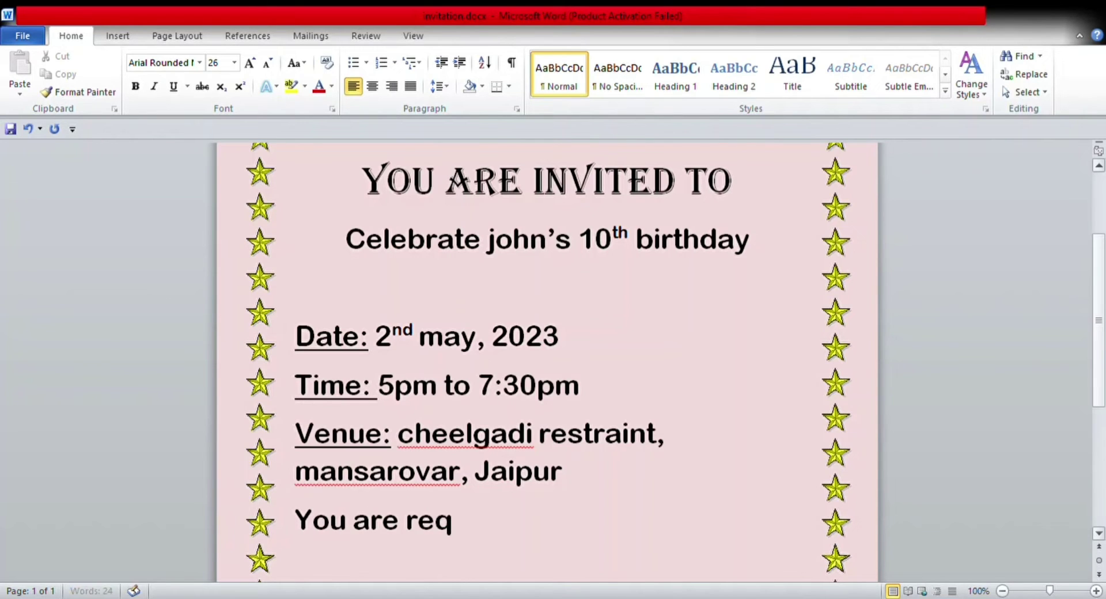
type("uested to wear ")
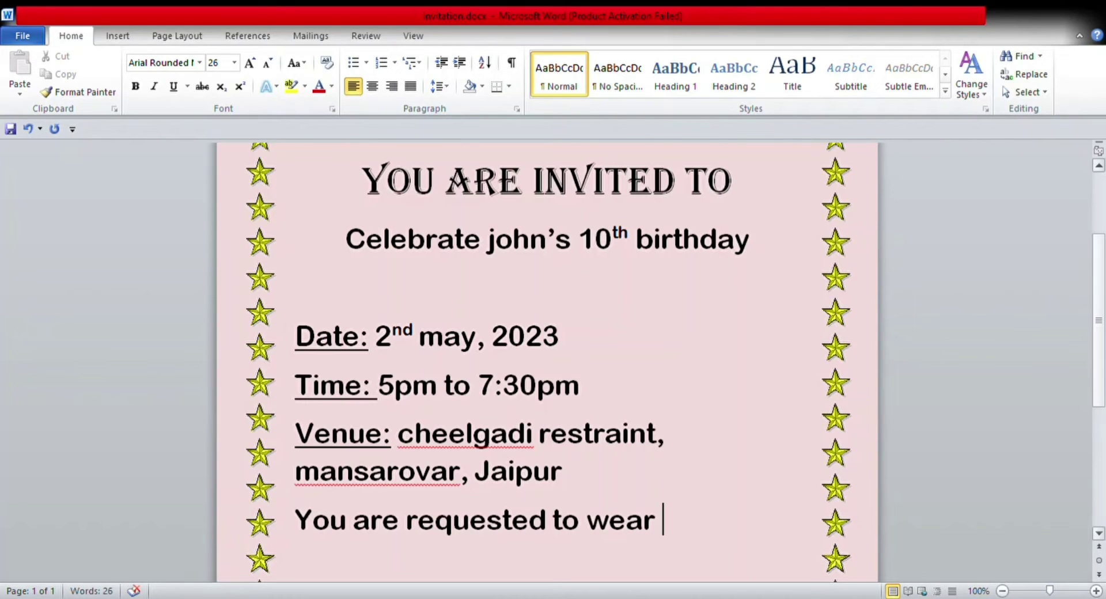
type("a red")
type("and ")
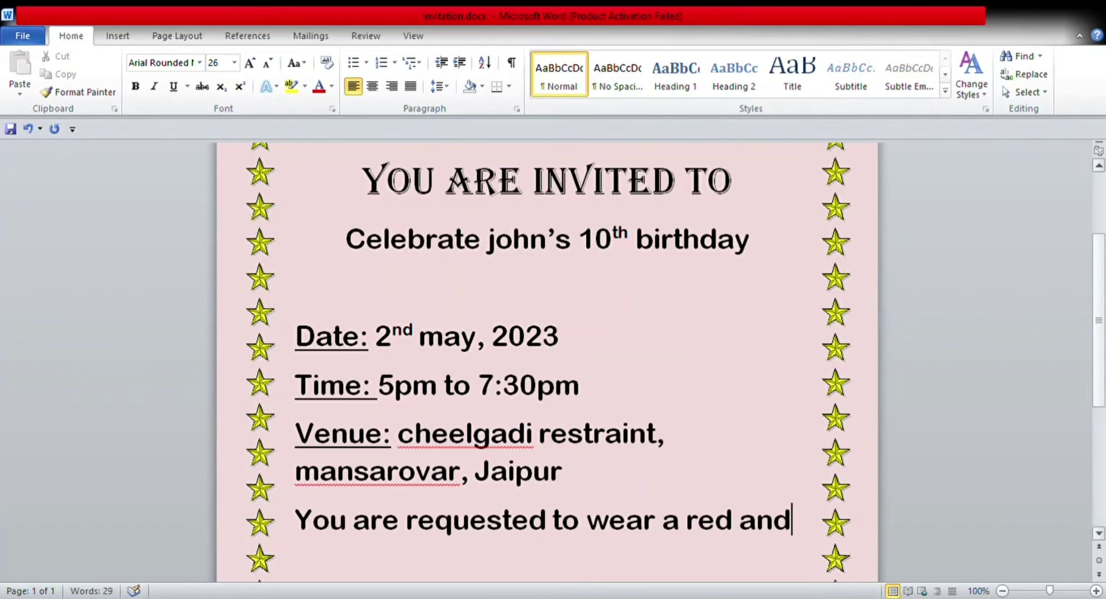
type("white")
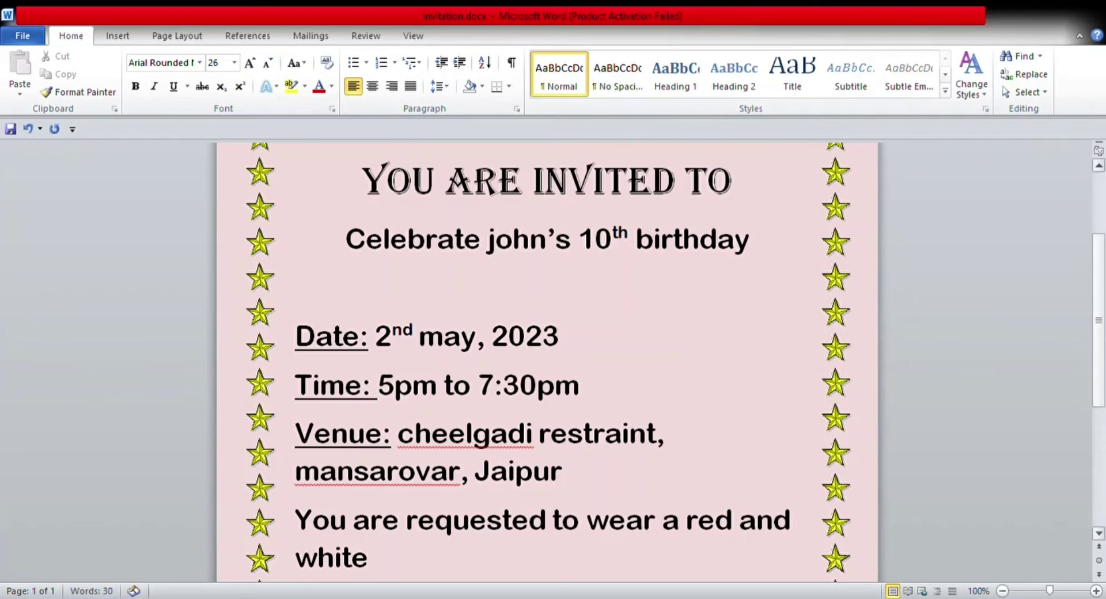
type(" dress to mat")
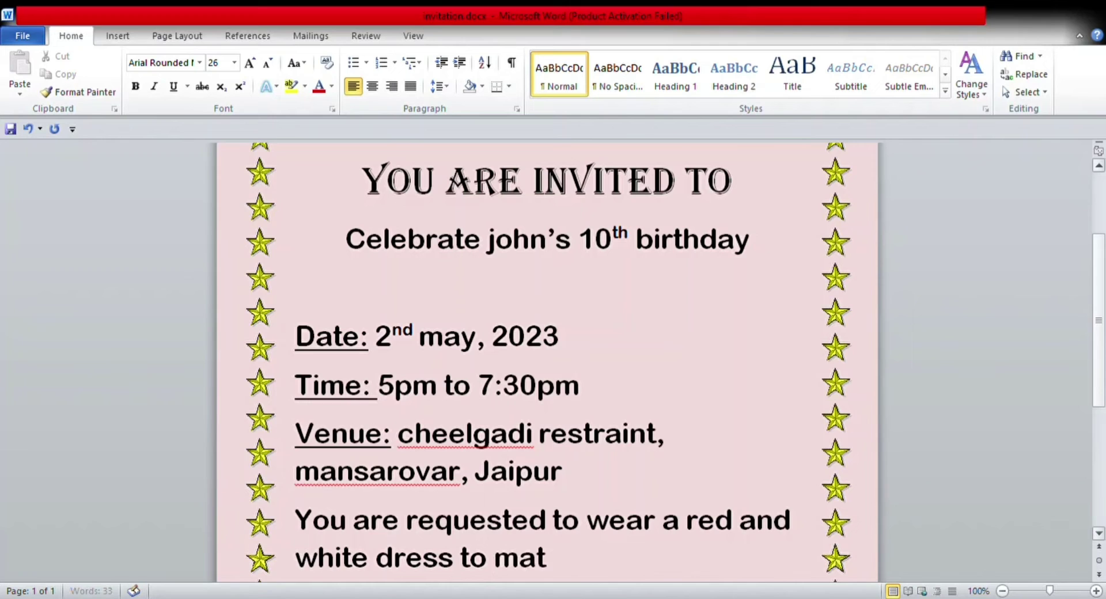
type("ch the ")
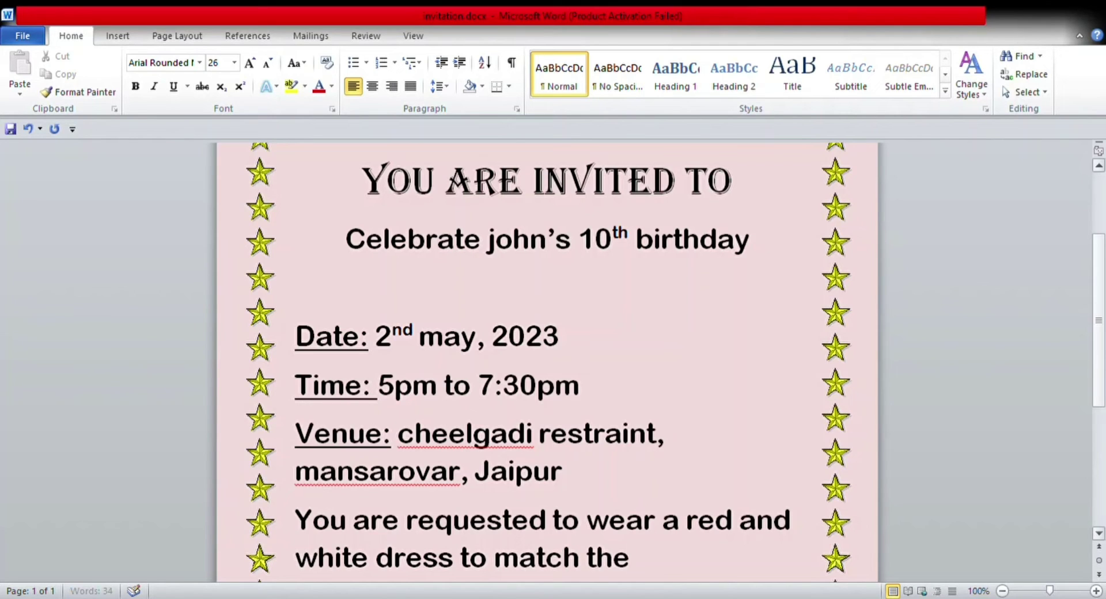
type("p")
key("BackSpace")
type("birthday pa")
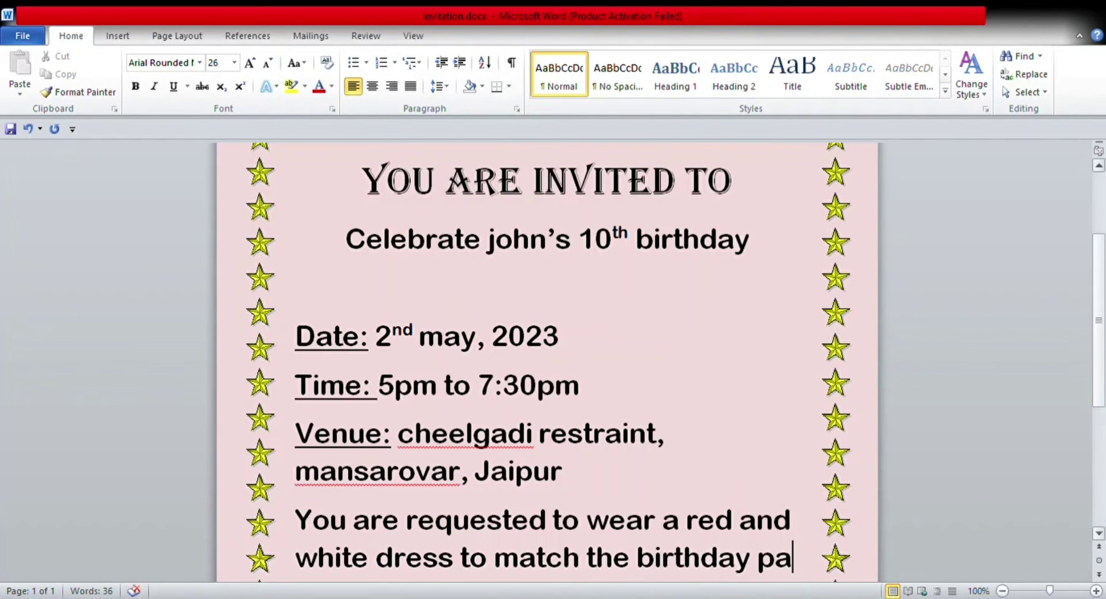
type("rty theme")
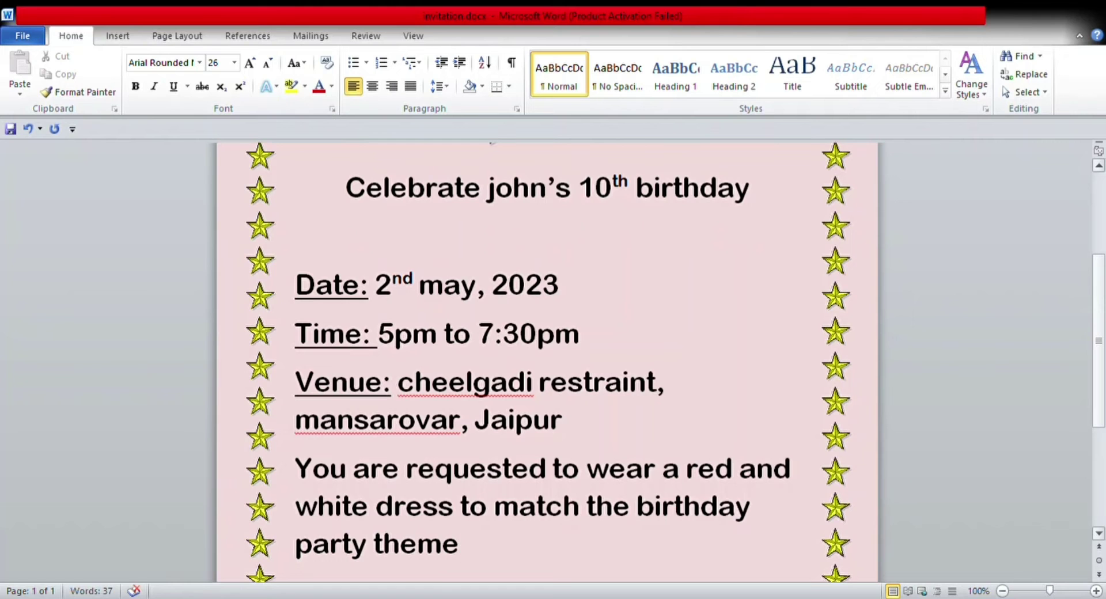
scroll(1104, 348, "up", 4)
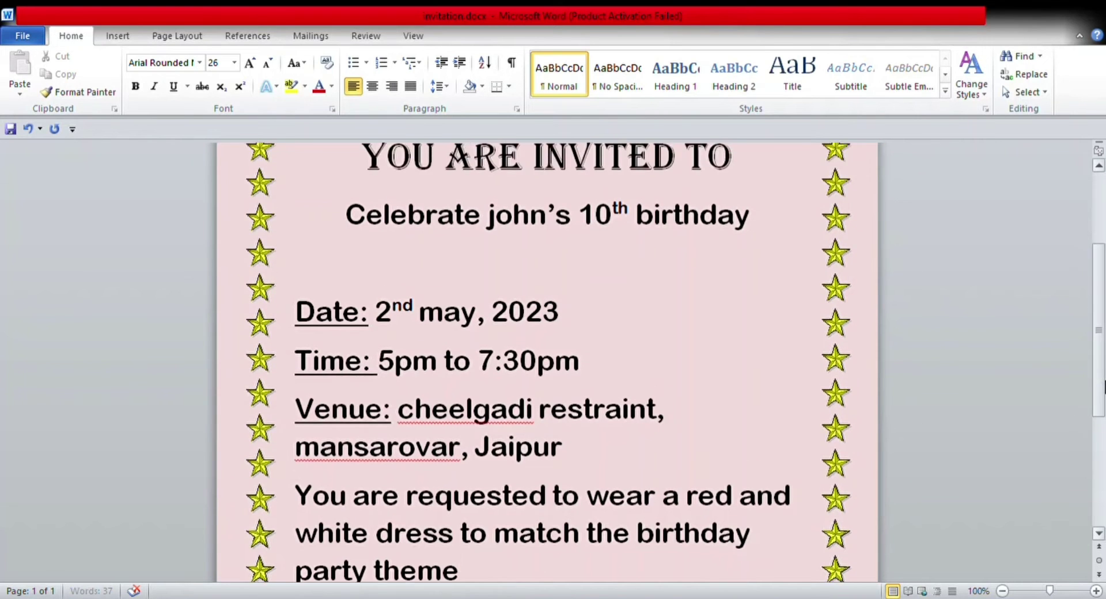
Make 'YOU ARE INVITED TO' red and underlined, and colour the 10th-birthday line green
mouse_move(1105, 348)
left_mouse_down()
mouse_move(1104, 392)
mouse_move(1104, 331)
left_mouse_up()
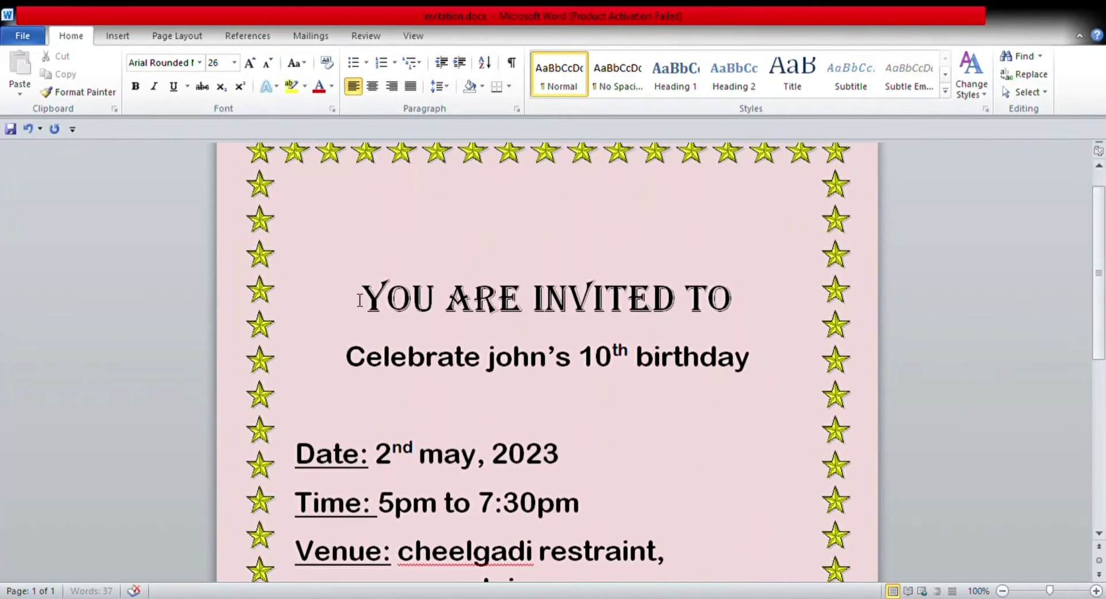
left_click_drag(364, 310, 807, 324)
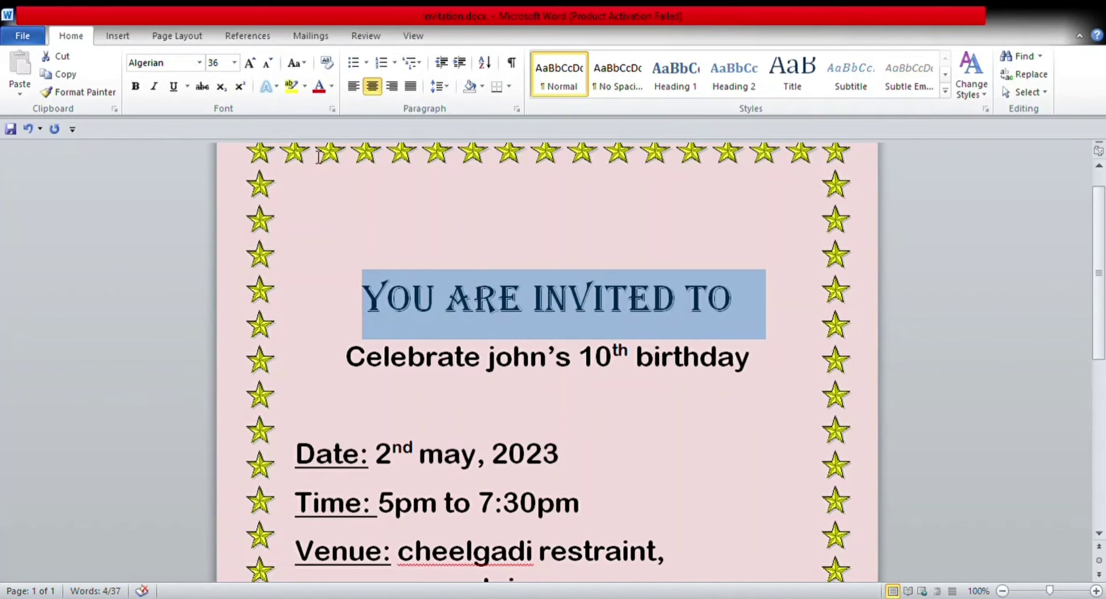
left_click(321, 88)
left_click(173, 86)
left_click_drag(346, 364, 818, 368)
left_click(333, 86)
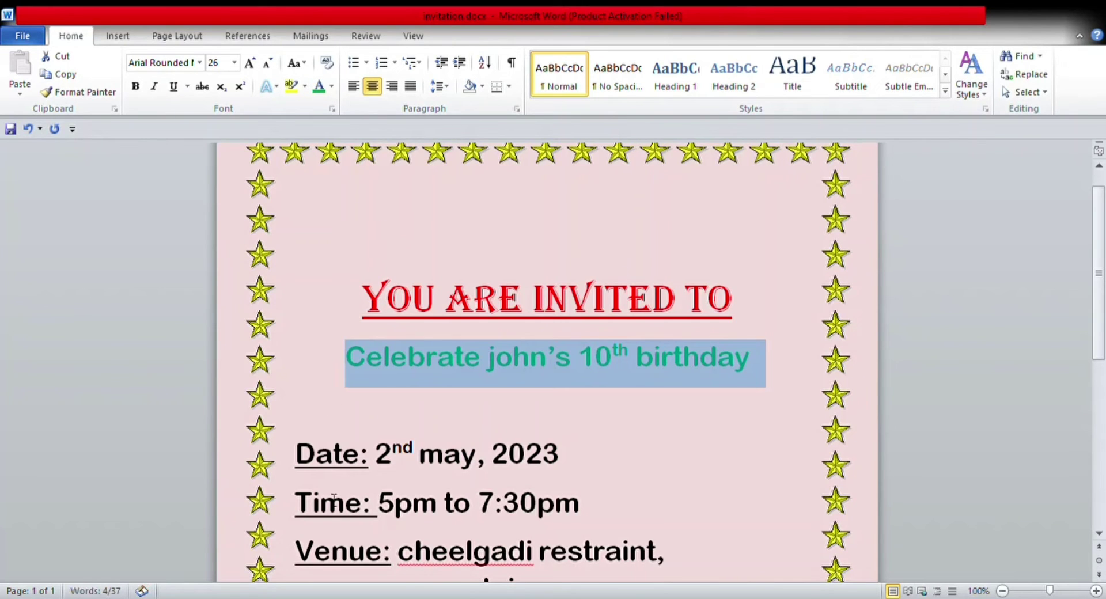
left_click_drag(1099, 276, 1098, 405)
Colour the dress-code paragraph purple and the Time and Venue lines dark red
left_click_drag(294, 315, 484, 402)
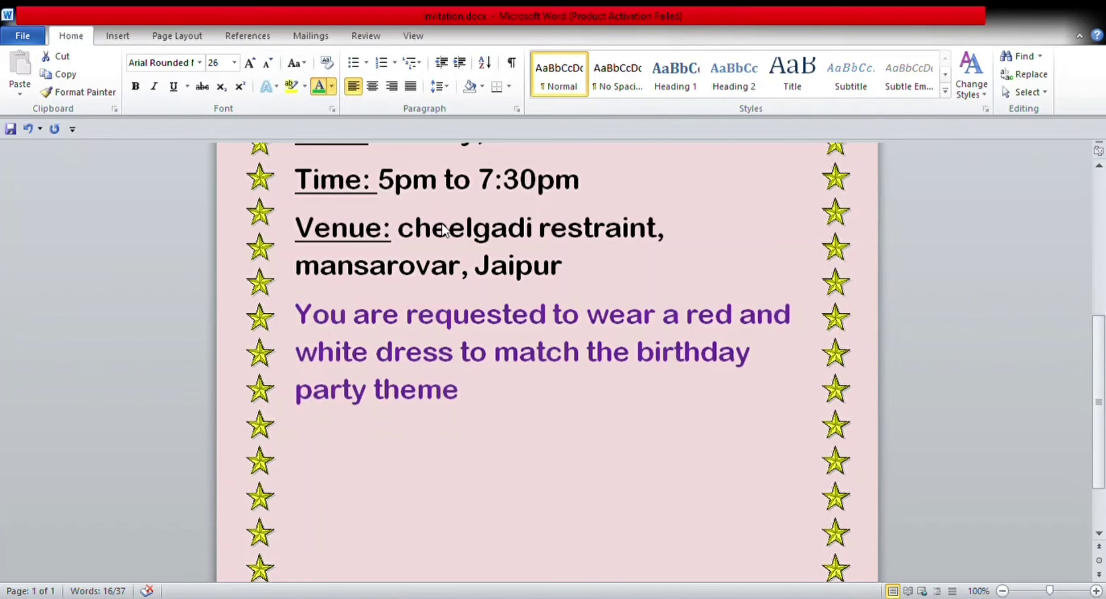
left_click_drag(295, 179, 579, 261)
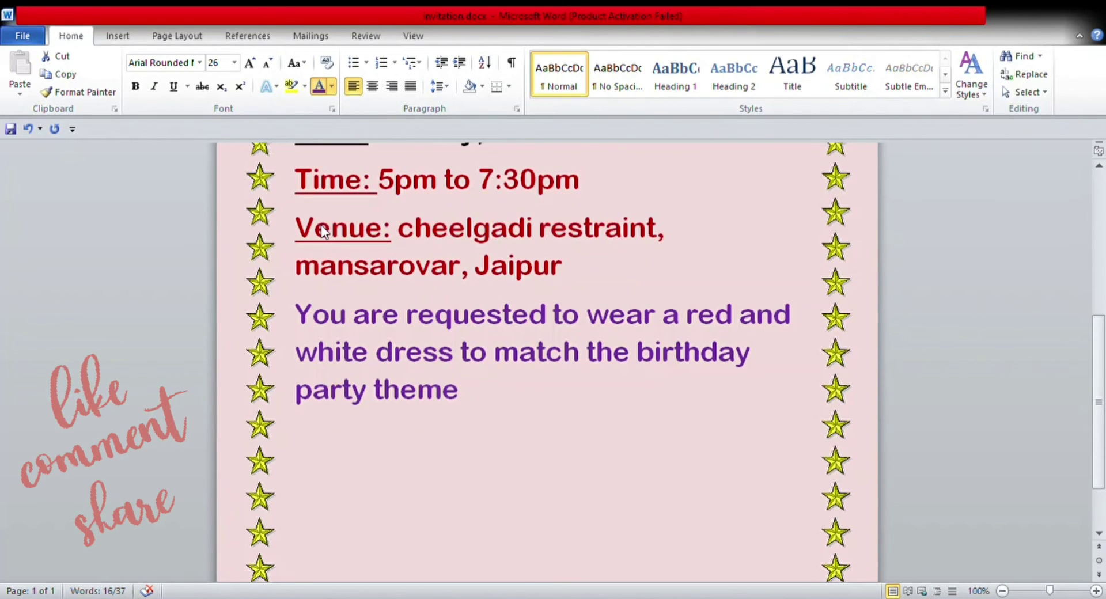
left_click(744, 272)
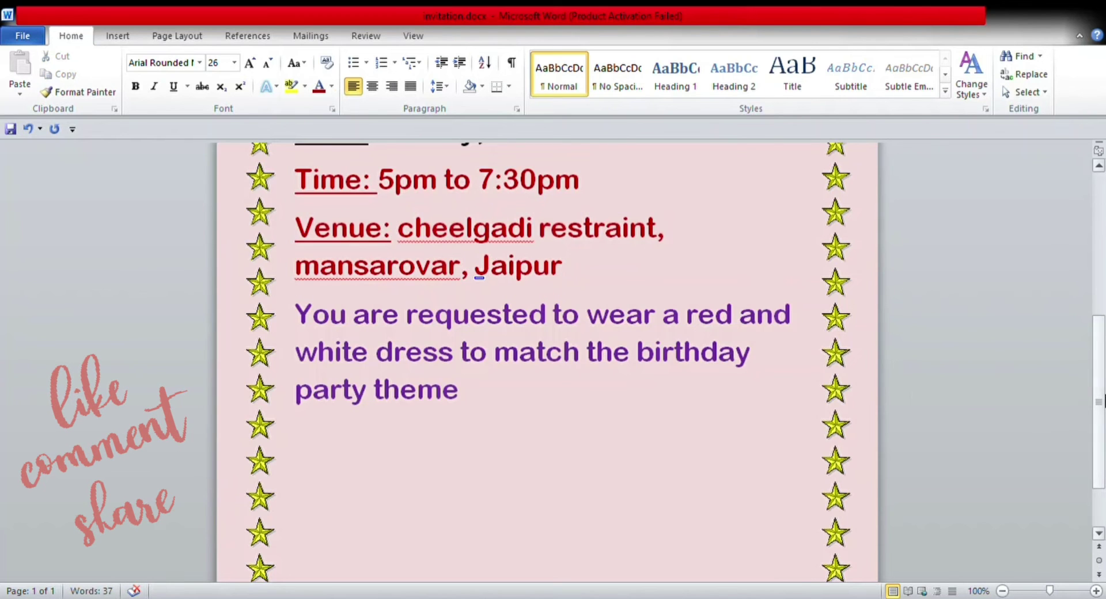
scroll(306, 214, "up", 3)
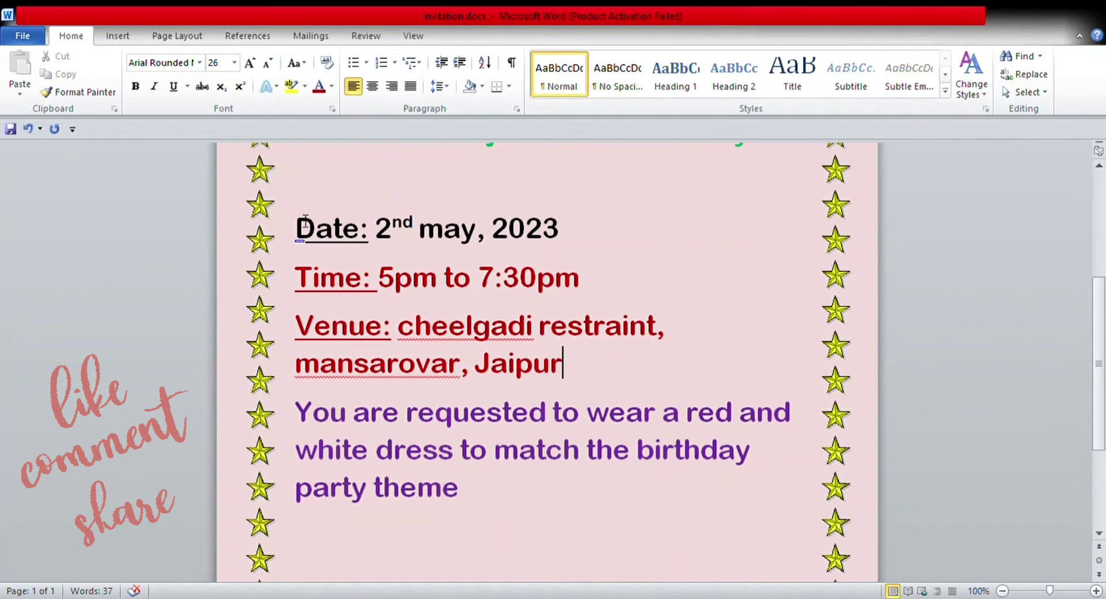
Colour the Date line red to match the other detail lines
left_click_drag(306, 221, 585, 232)
left_click(317, 87)
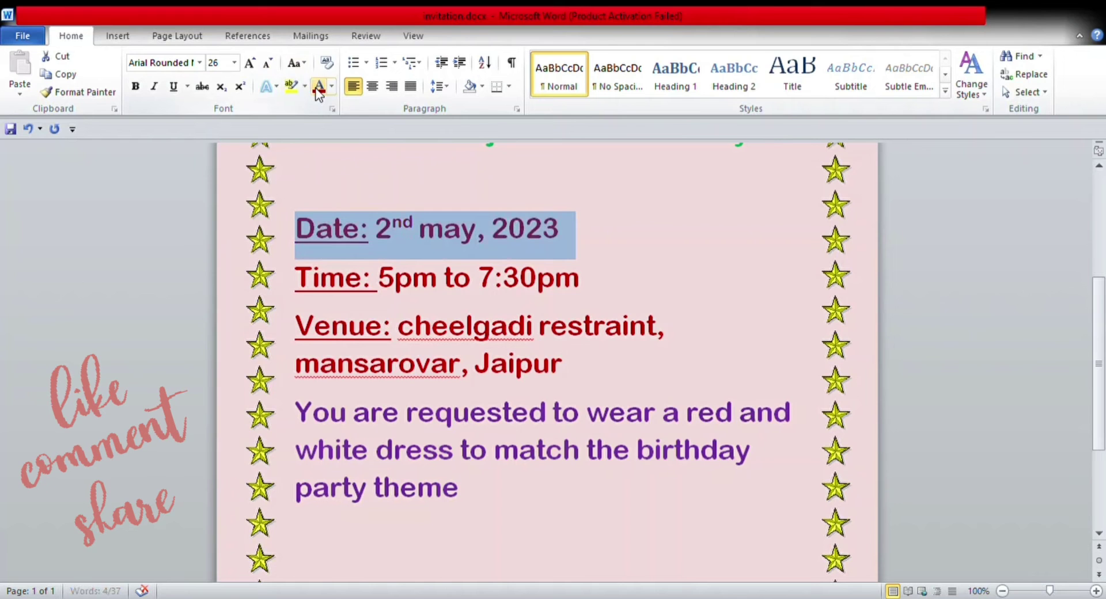
left_click(601, 244)
scroll(518, 346, "up", 5)
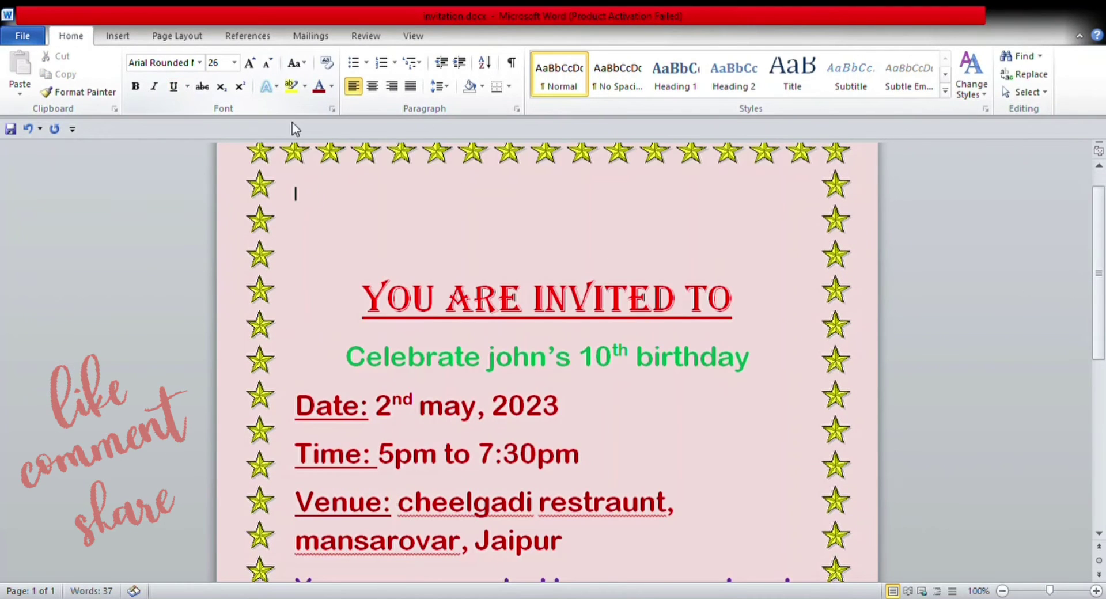
Insert the Happy Birthday cake picture and position it at the top left above the heading
left_click_drag(1099, 273, 1103, 303)
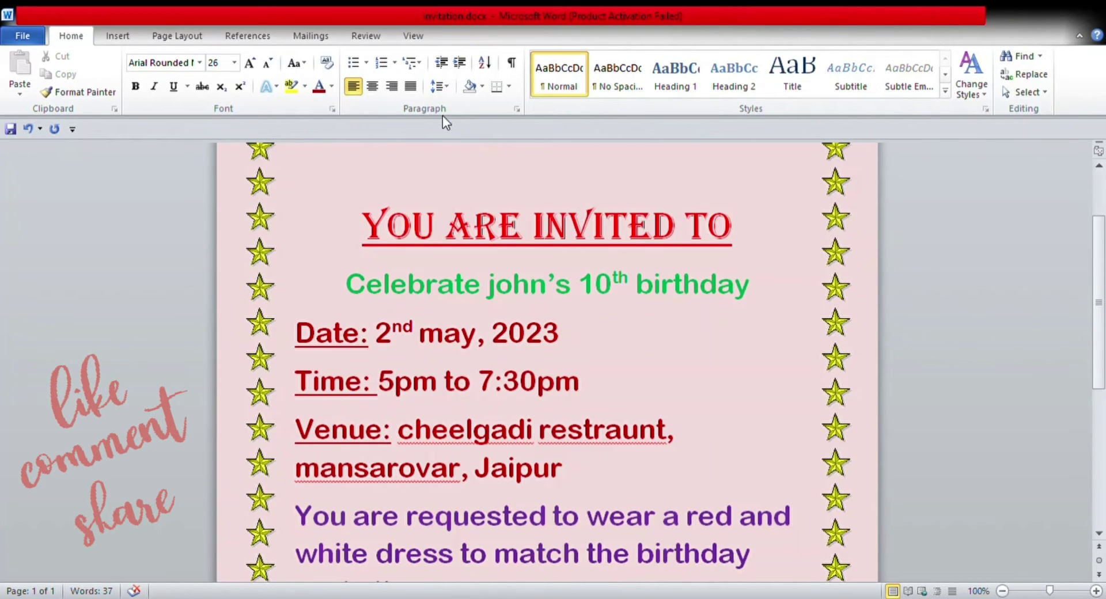
left_click(118, 36)
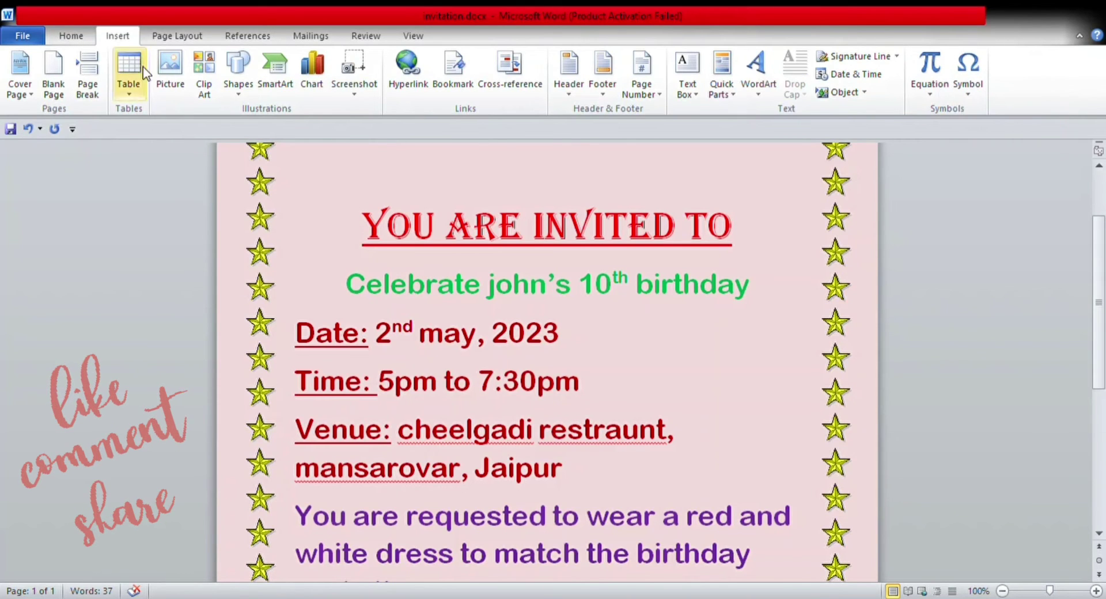
left_click(173, 88)
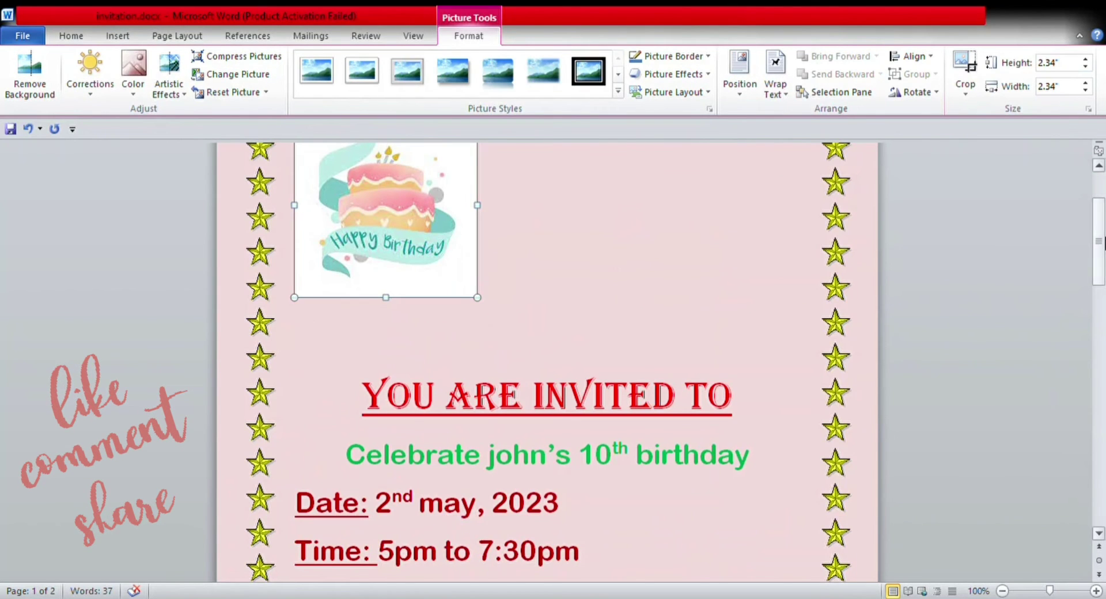
scroll(1079, 300, "up", 3)
left_click_drag(454, 242, 666, 239)
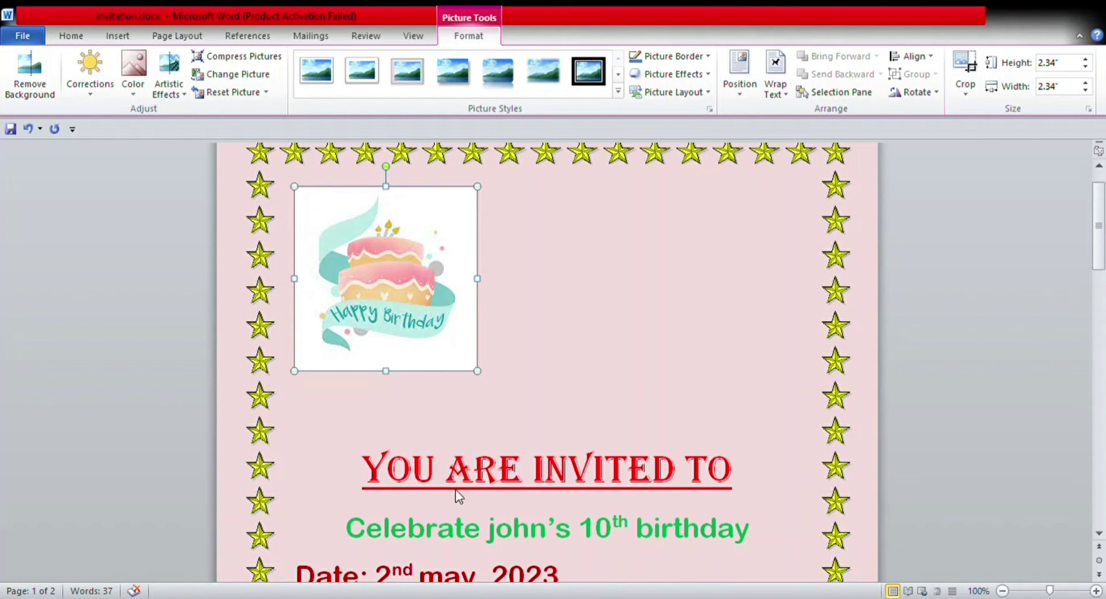
Delete the blank lines so the heading rises, and move the cake picture to the top right
left_click(594, 427)
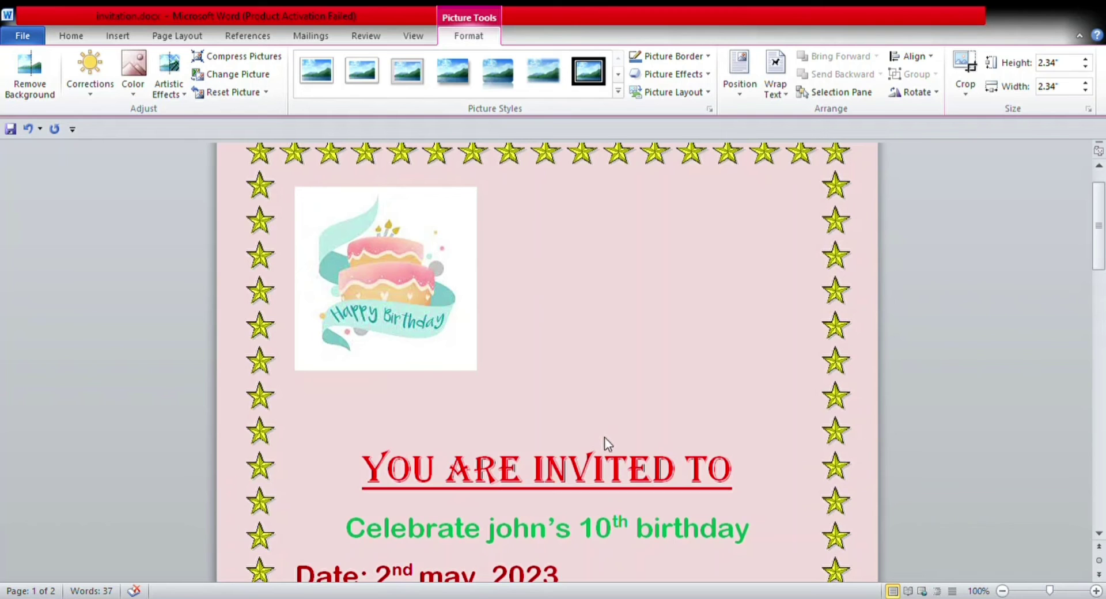
key("BackSpace")
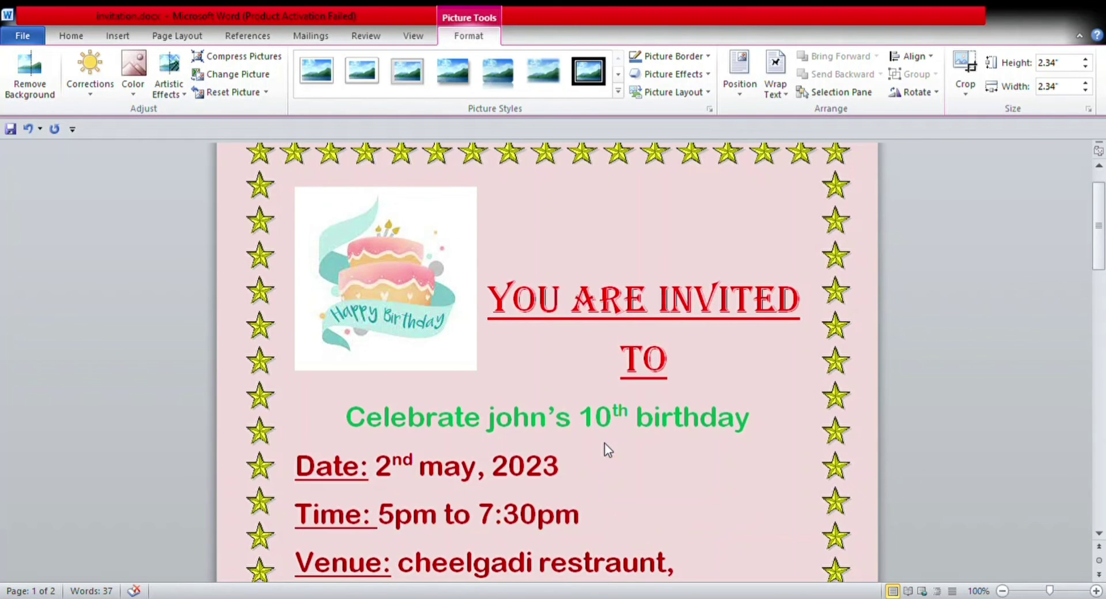
left_click(386, 305)
left_click_drag(386, 306, 729, 285)
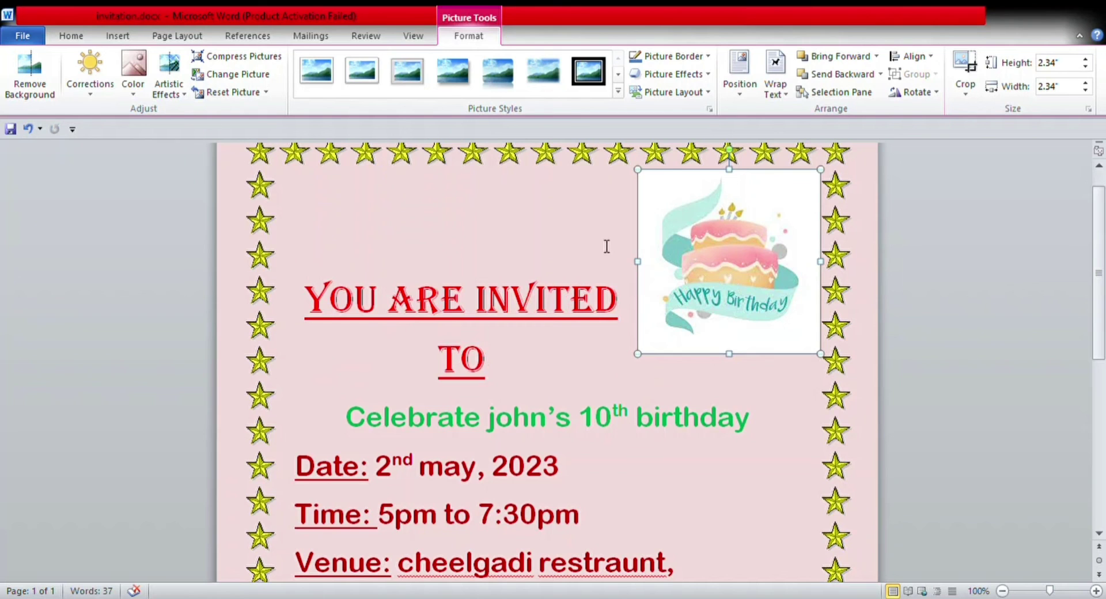
Remove the cake picture's white background and keep the changes
left_click(30, 81)
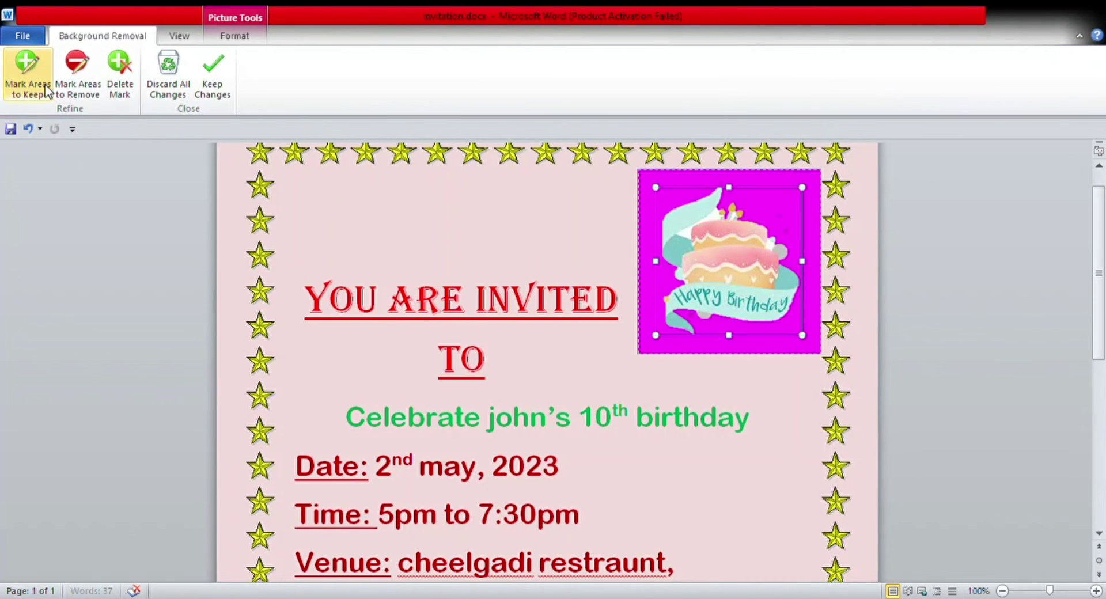
left_click(207, 80)
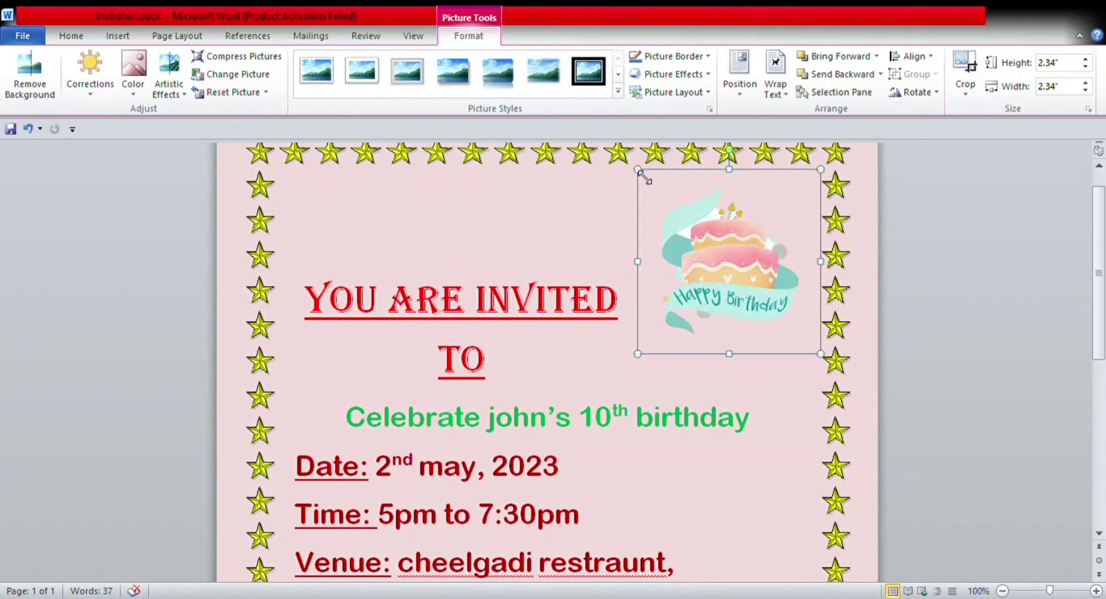
left_click(569, 275)
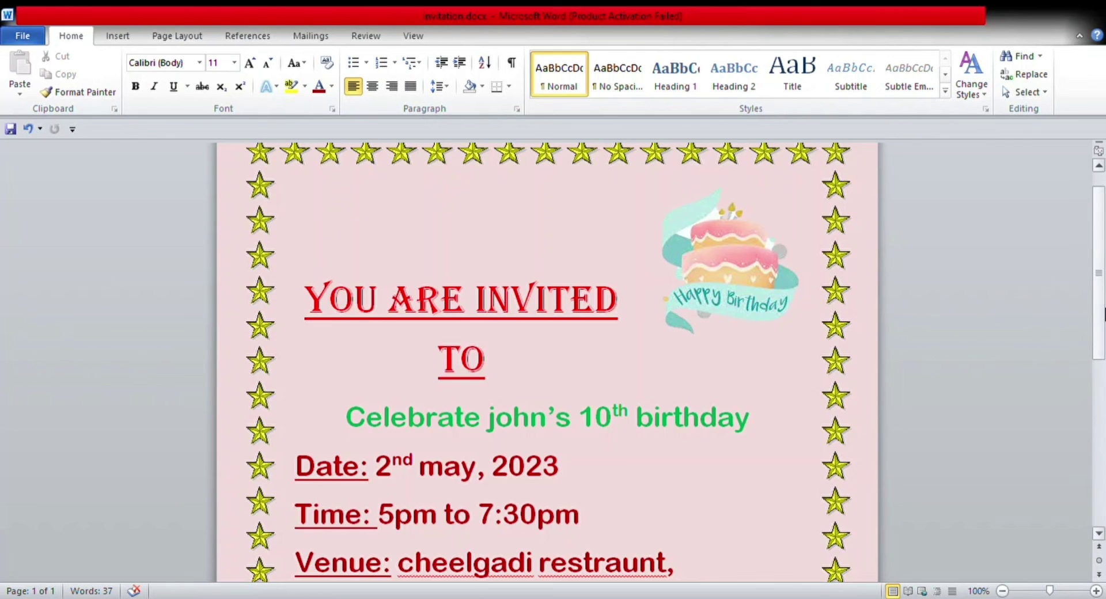
scroll(1100, 288, "down", 1)
At the bottom of the page, insert the balloons picture
left_click_drag(1103, 323, 1103, 484)
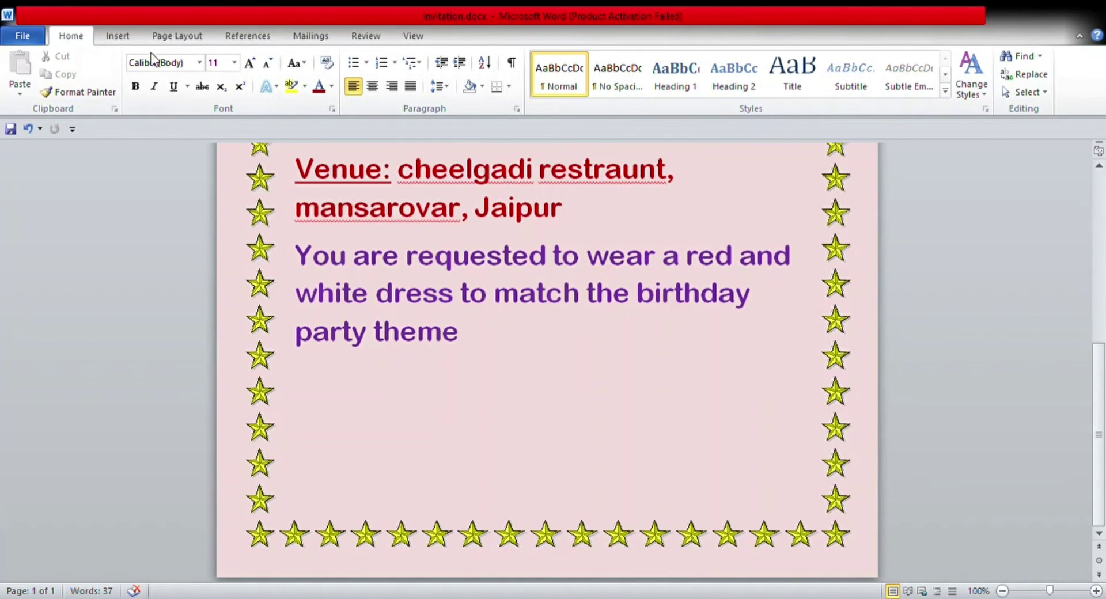
left_click(113, 38)
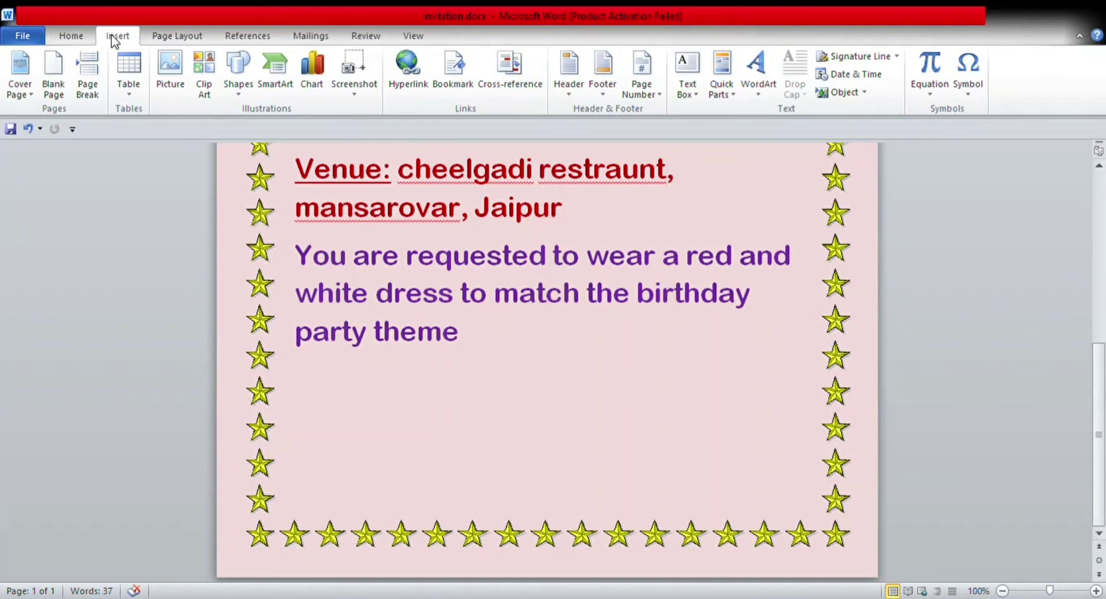
left_click(169, 68)
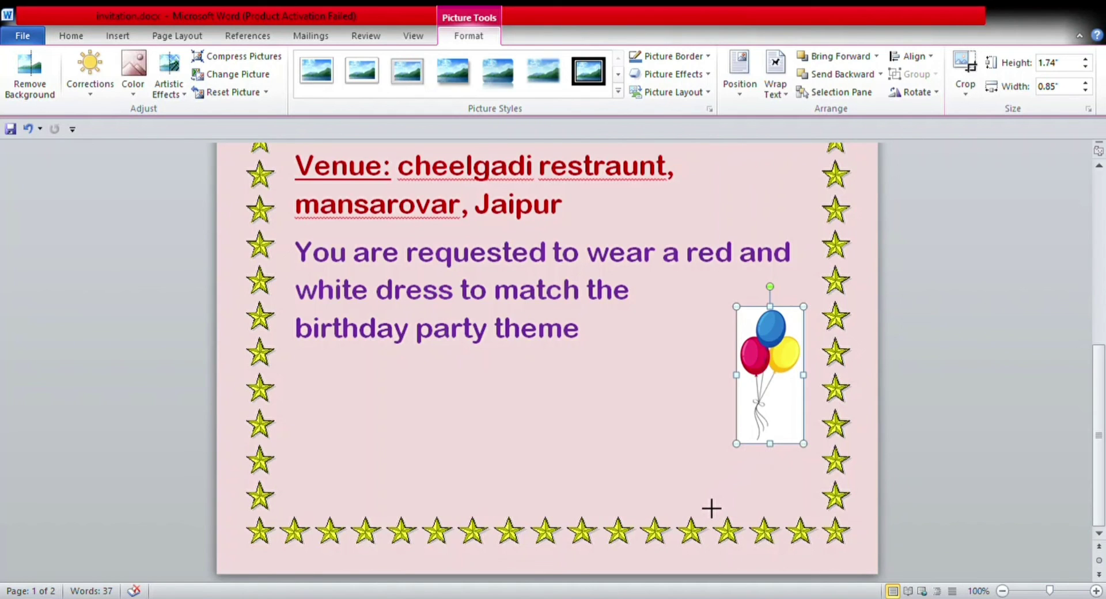
Enlarge the balloons picture and place it at the bottom right beside the dress-code line
left_click_drag(713, 508, 706, 505)
left_click_drag(746, 469, 762, 468)
left_click(658, 426)
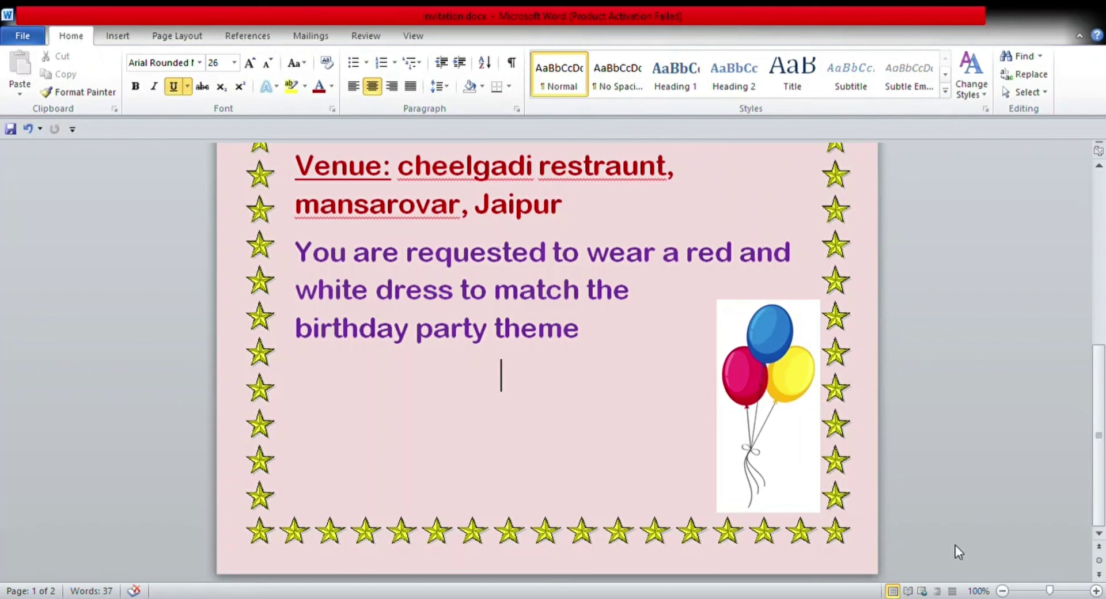
left_click_drag(1057, 593, 1036, 592)
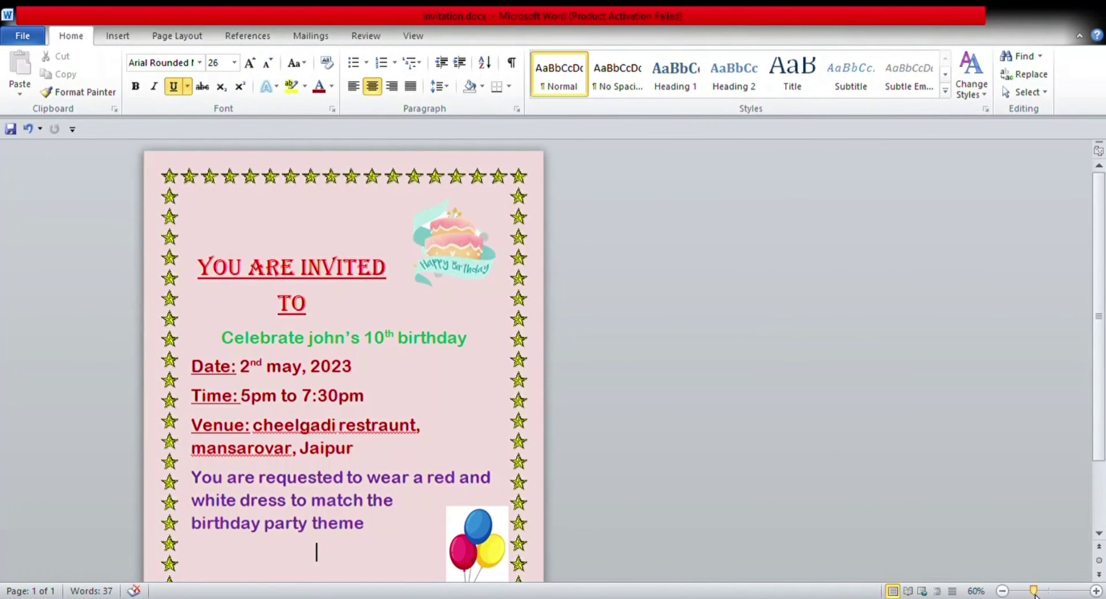
scroll(316, 550, "down", 2)
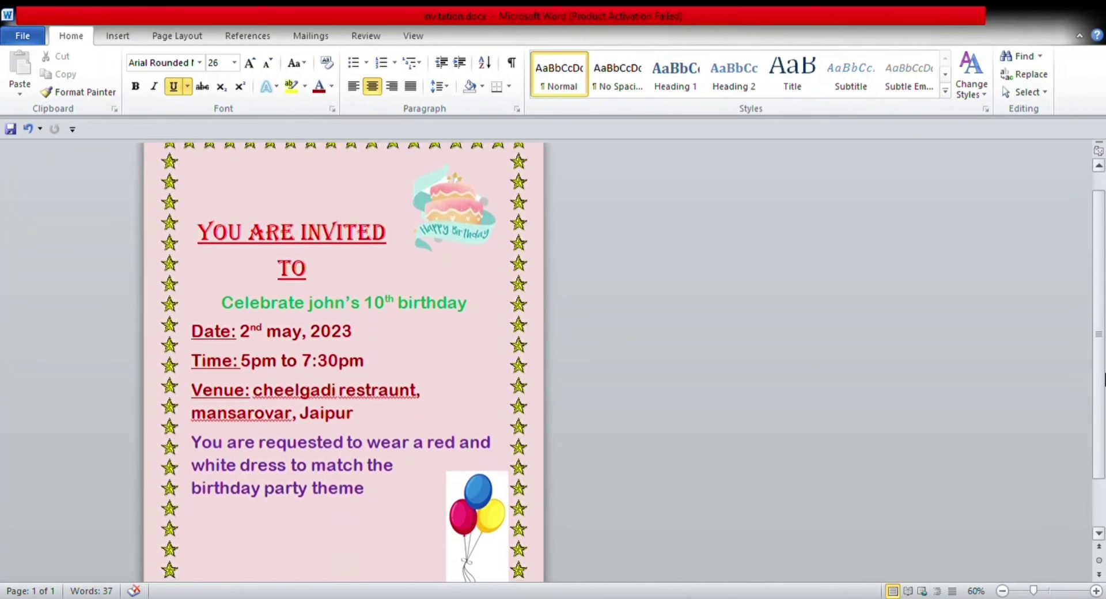
scroll(344, 363, "down", 1)
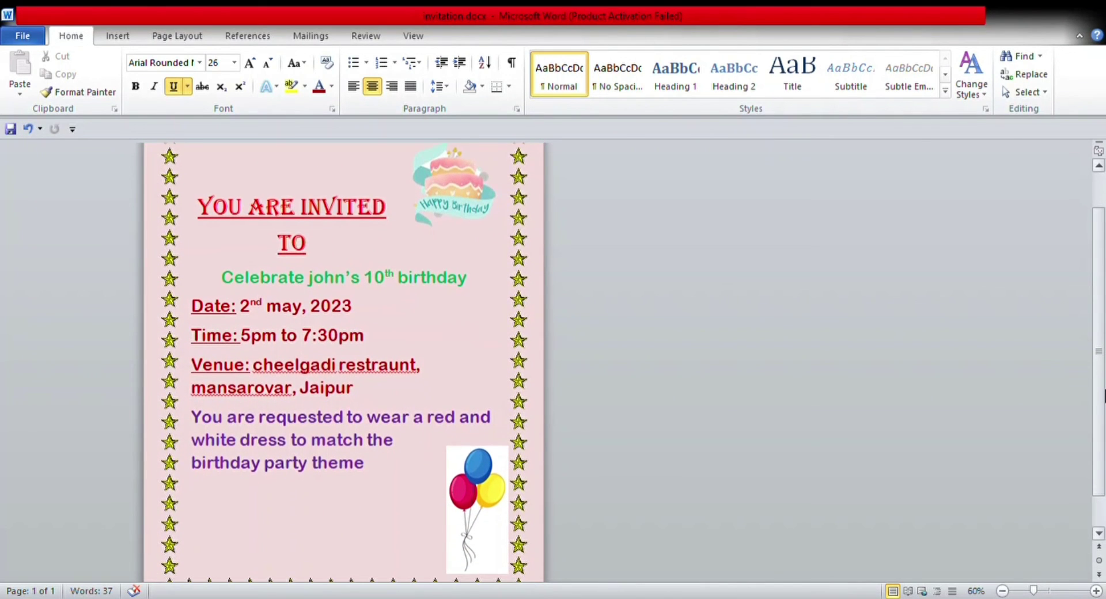
scroll(1104, 392, "up", 1)
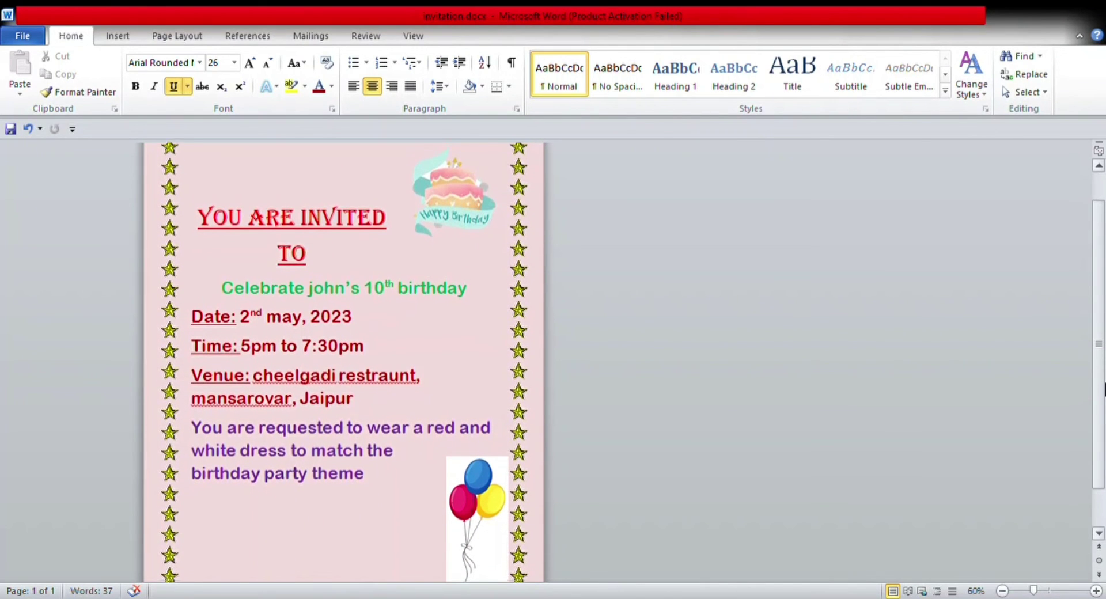